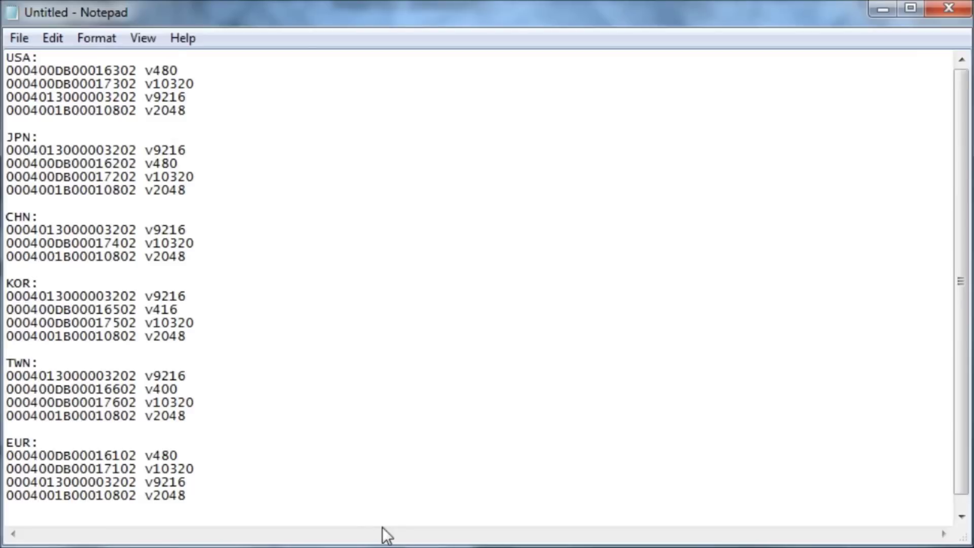
Step: Below 002-0119, add the note lines 'Get a 10.5 emuNAND' and 'Install the above CIAs'
left_click(355, 518)
key("Return")
key("Return")
key("Return")
key("Return")
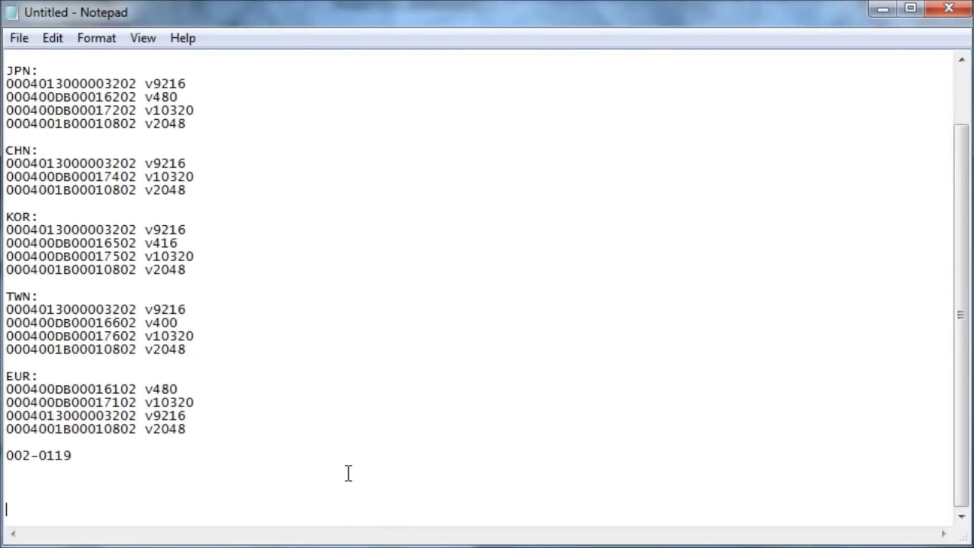
type("Get a 10.5 emuNAND")
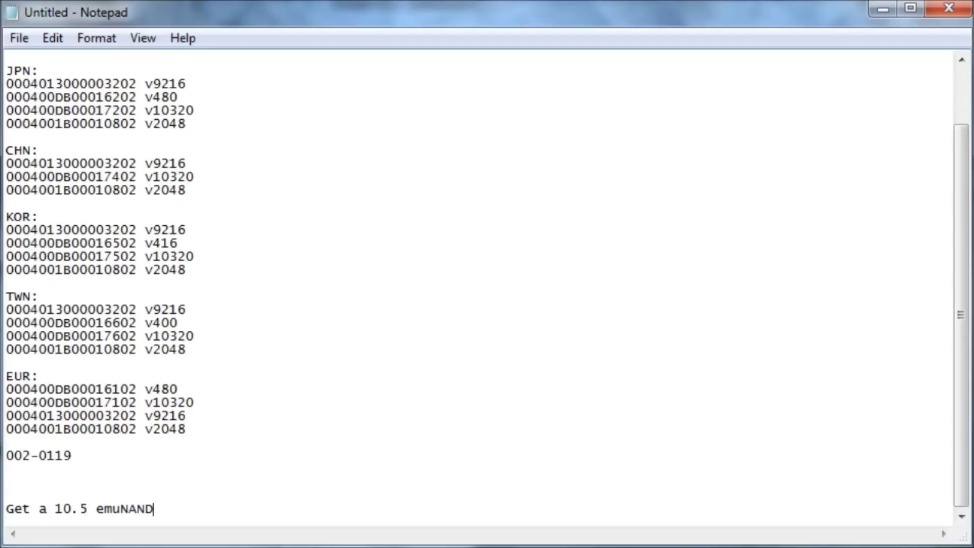
key("Return")
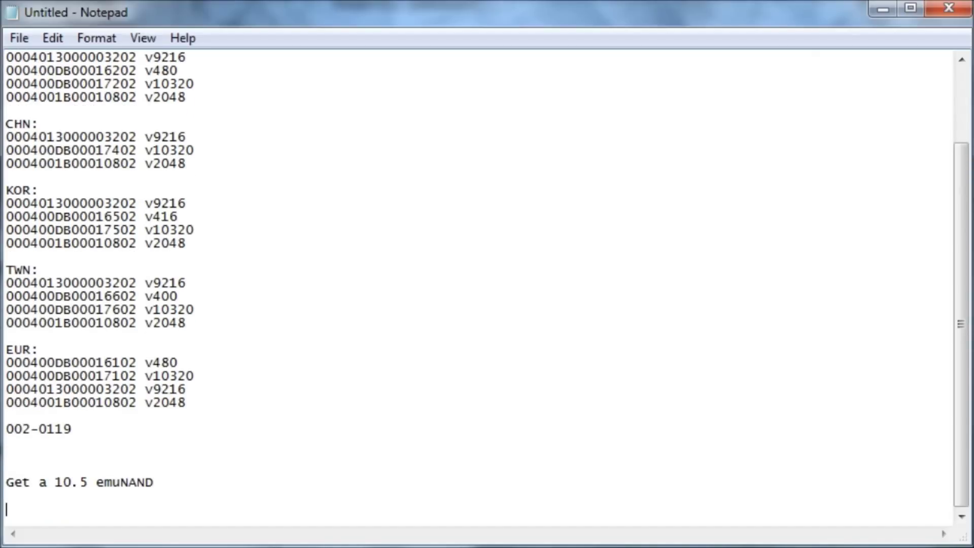
type("Install the a")
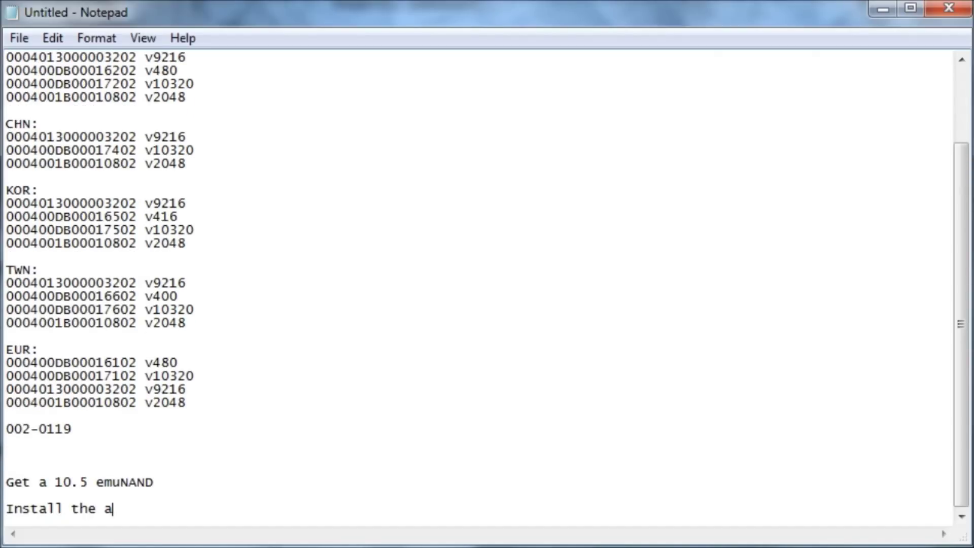
type("bove CIAs")
key("Return")
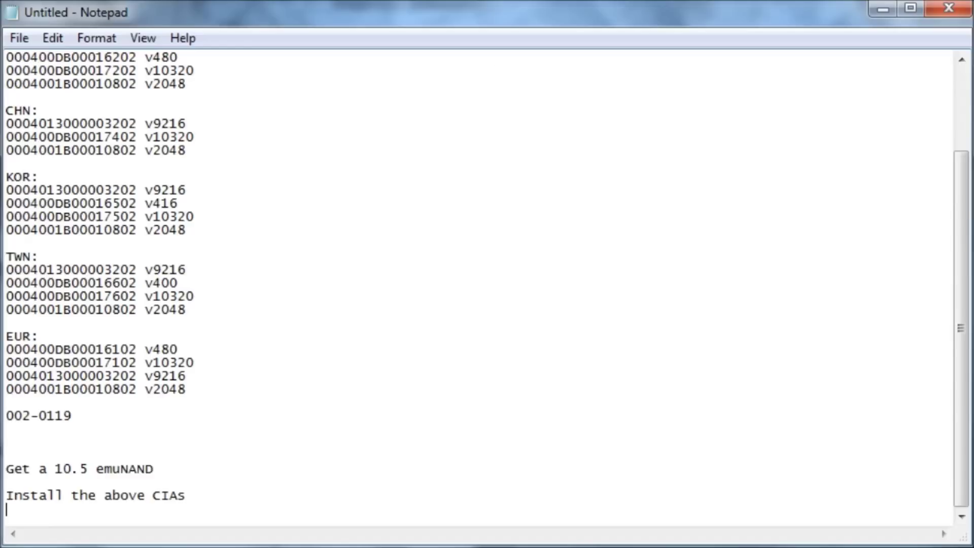
Step: Insert the bullet '-More game support' under the emuNAND line and drop an abandoned 'More stable' bullet
left_click(293, 469)
key("Return")
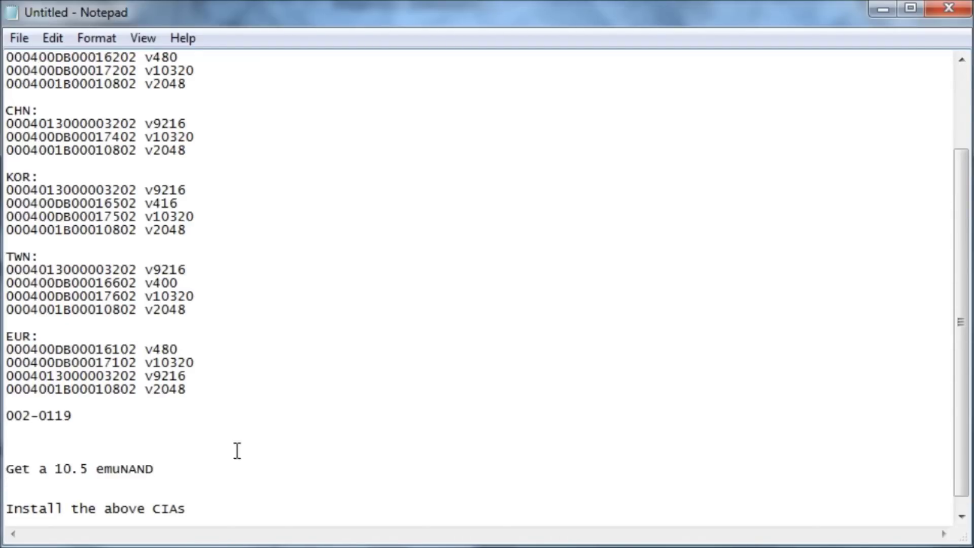
scroll(235, 446, "down", 1)
type("-More")
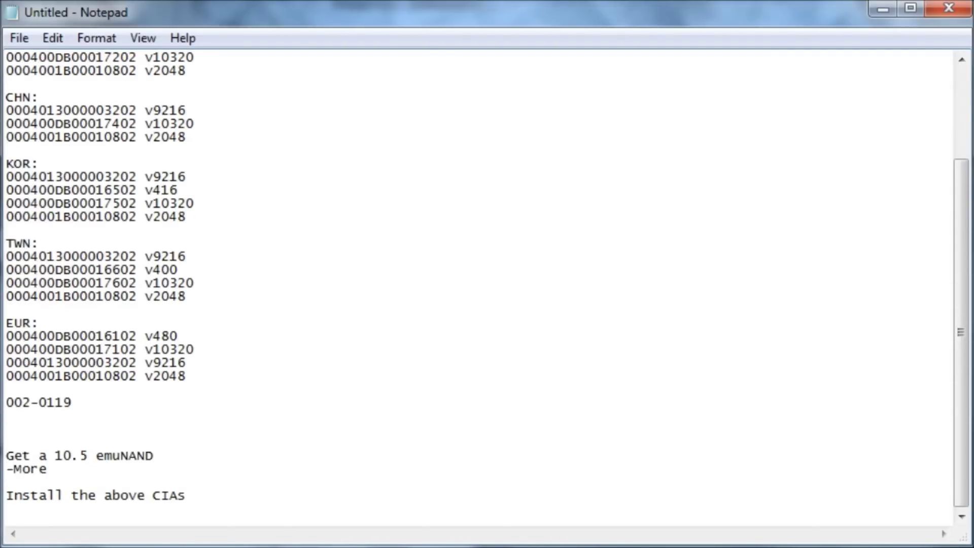
type(" game support")
key("Return")
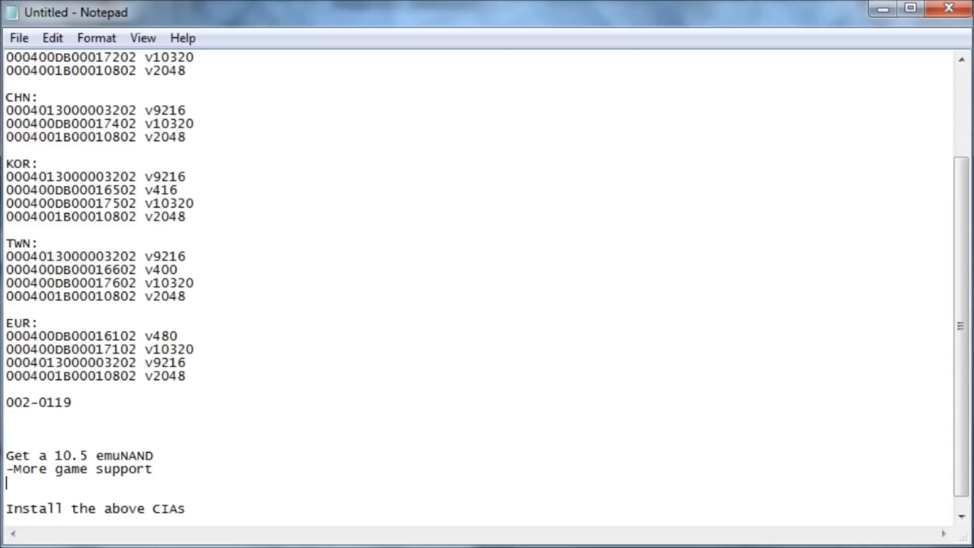
type("-")
scroll(187, 354, "down", 1)
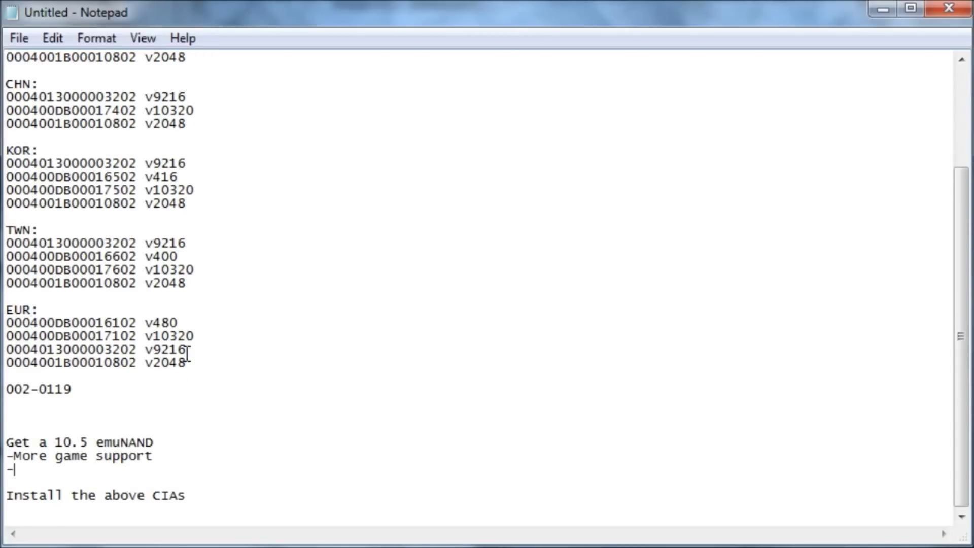
type("More stable")
key("BackSpace")
key("BackSpace")
key("BackSpace")
key("BackSpace")
key("BackSpace")
key("BackSpace")
key("BackSpace")
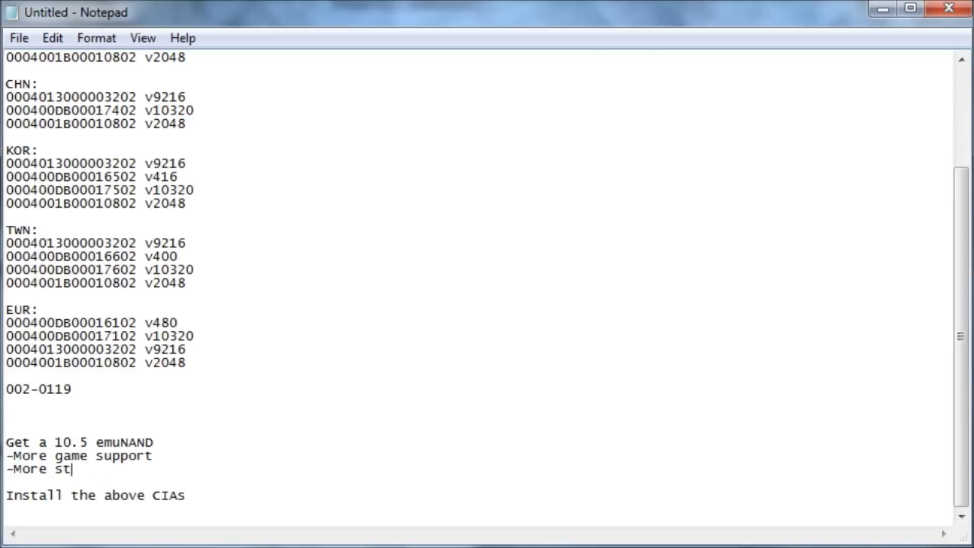
key("BackSpace")
key("BackSpace")
key("BackSpace")
key("BackSpace")
key("BackSpace")
Step: Add the drawback bullets '-NTR doesn't work' and '-Gateway doesn't work'
key("Return")
key("Return")
type("-")
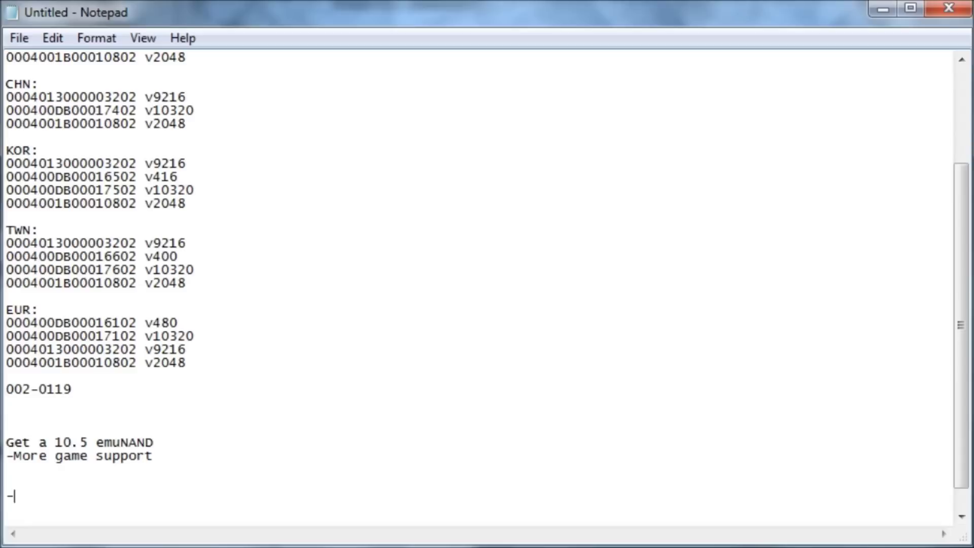
scroll(100, 400, "down", 1)
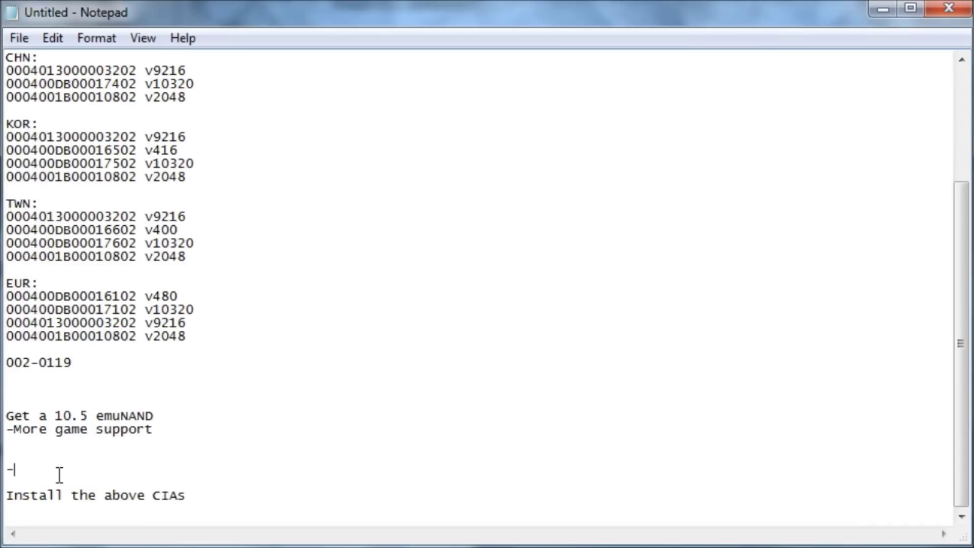
type("NTR doesn't qwork")
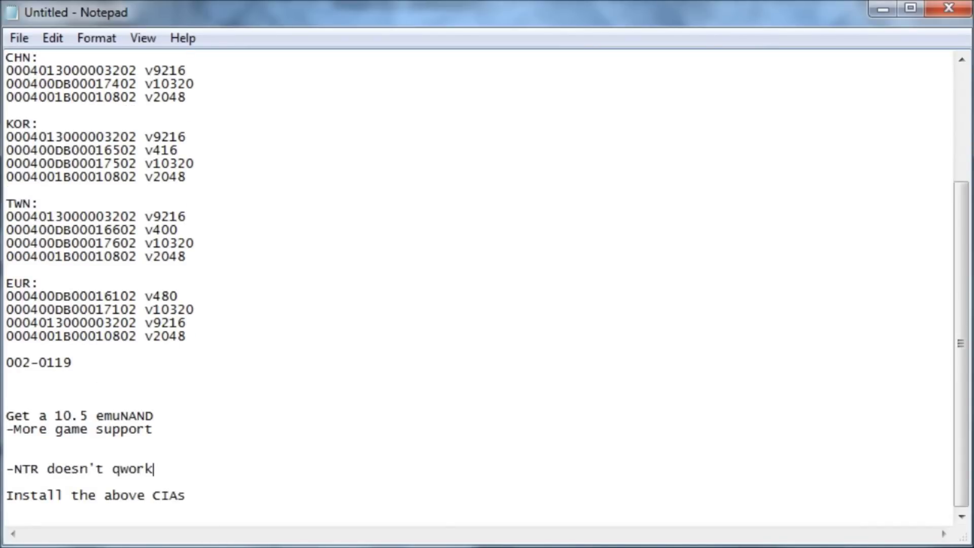
key("BackSpace")
key("BackSpace")
key("BackSpace")
key("BackSpace")
key("BackSpace")
type("work")
key("Return")
type("-G")
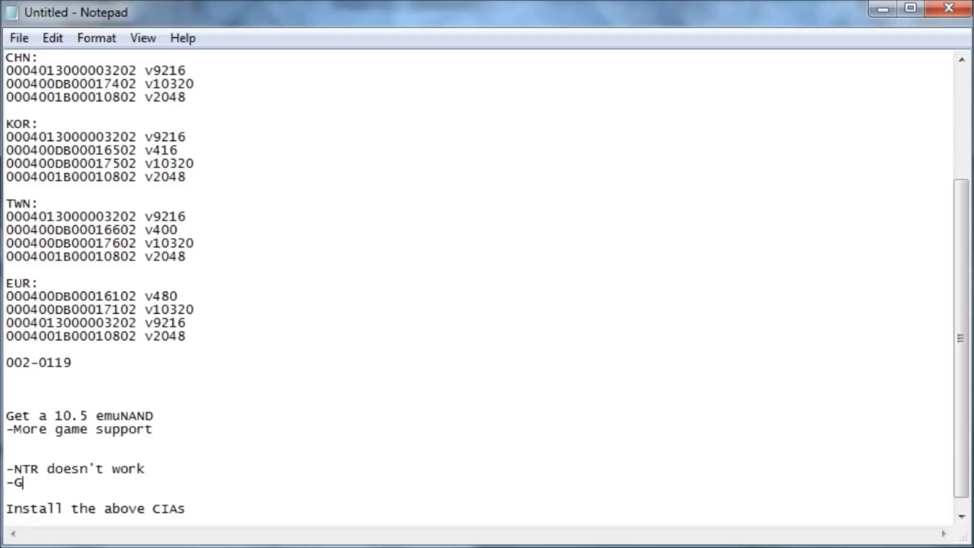
type("ateway doe")
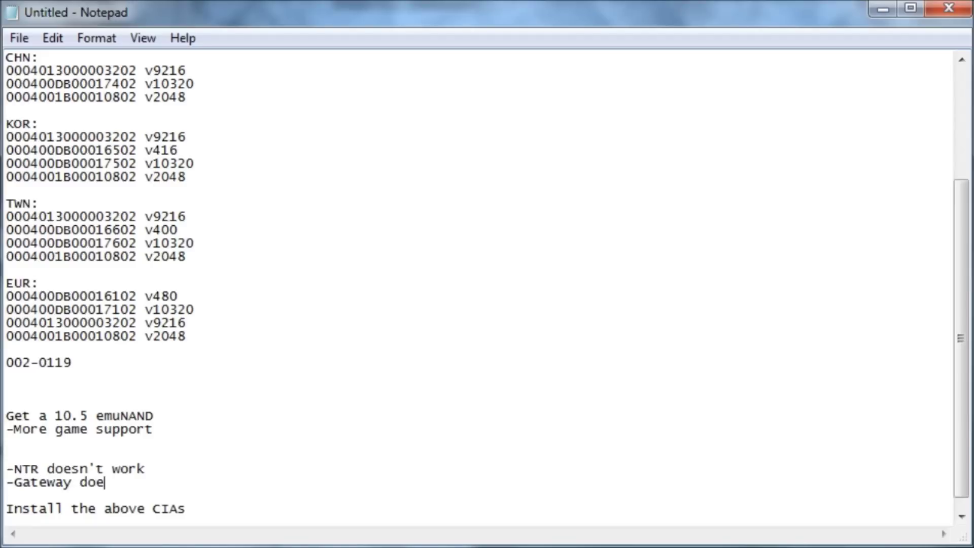
type("sn't w")
key("BackSpace")
key("BackSpace")
key("BackSpace")
key("BackSpace")
type("'t work")
Step: Add '-If you want to downgrade again, then it'll be a lot harder.' above 'Install the above CIAs'
key("Return")
type("-If y")
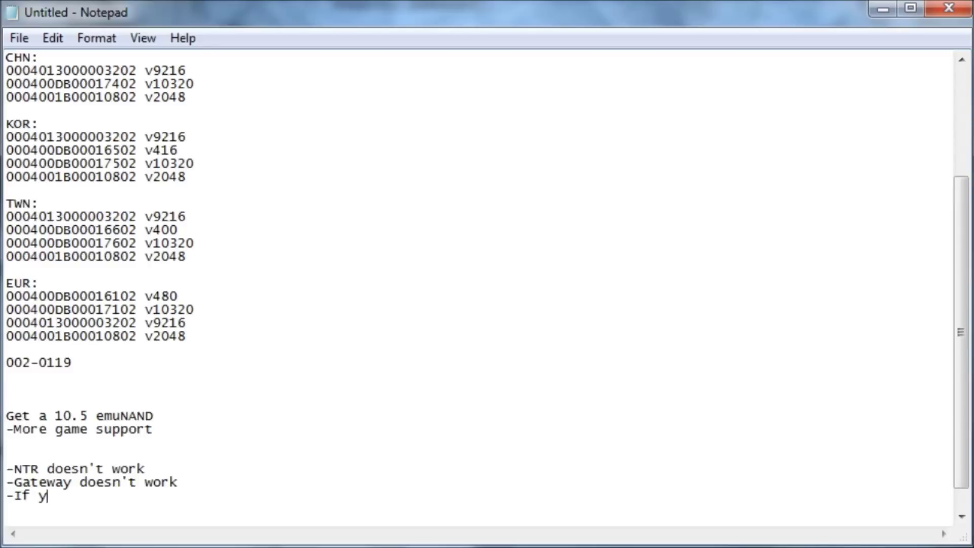
type("ou want to downg")
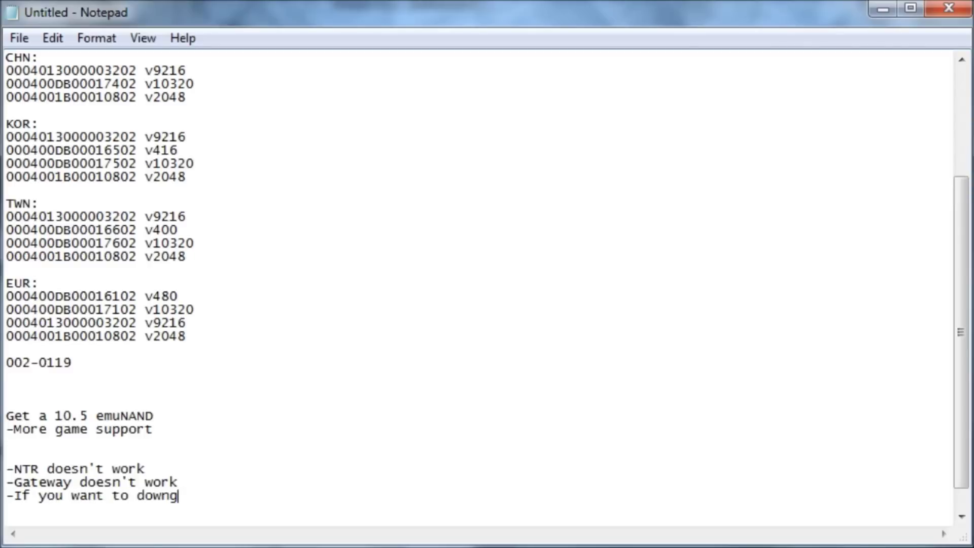
type("rade again,")
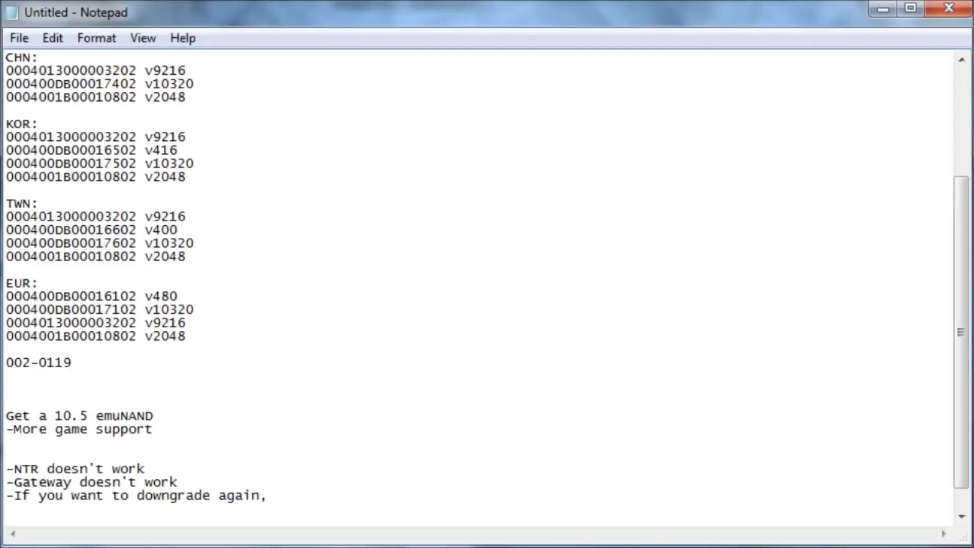
type(" then a")
key("BackSpace")
key("BackSpace")
type("it'll be a")
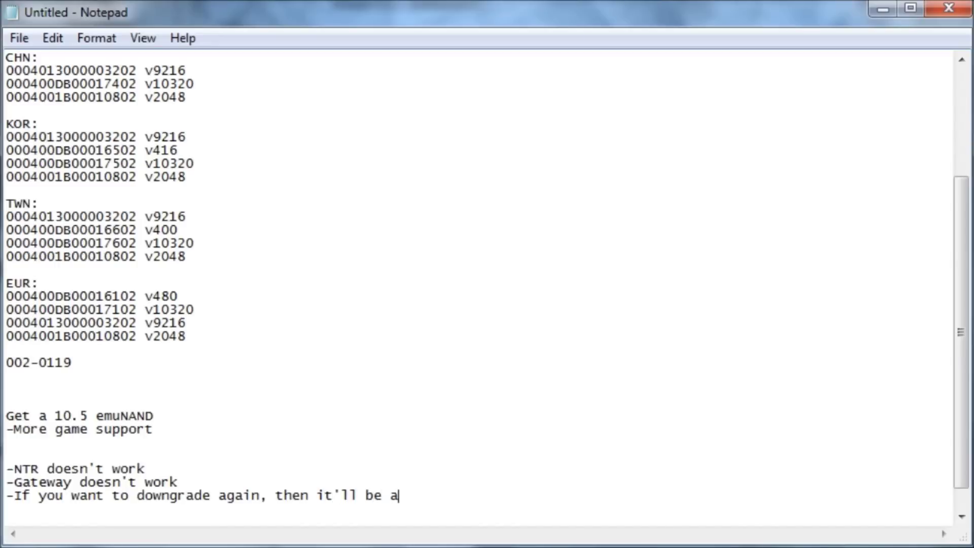
type(" lot harder.")
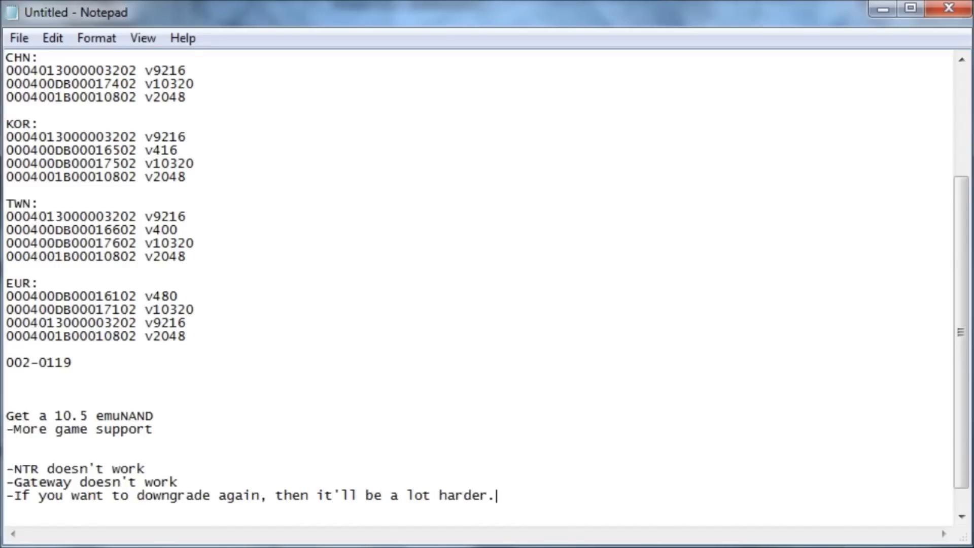
key("Return")
key("Return")
type("Install the above CIAs")
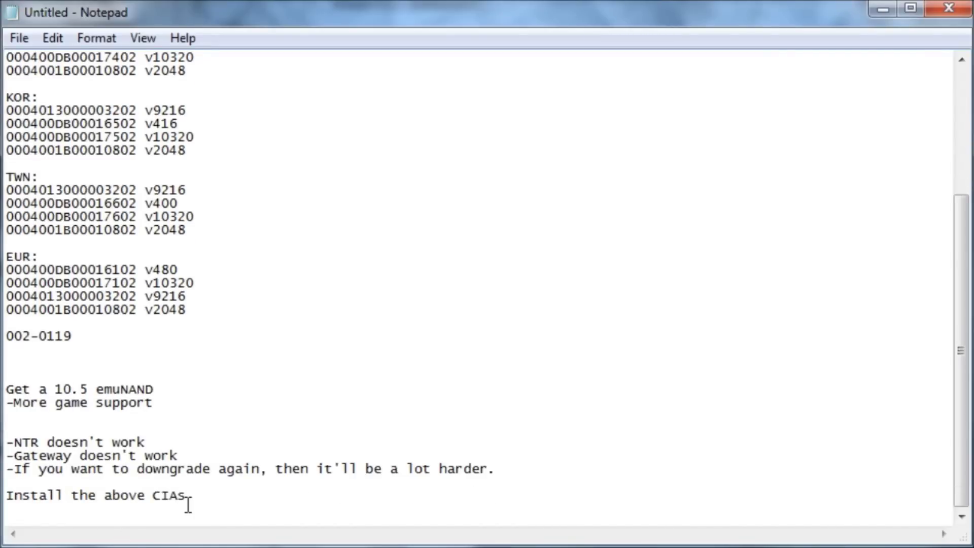
Step: Under 'Install the above CIAs', add -Easy, -Won't modify any other data, and -Still be on 9.2, NTR/Gateway will work
key("Return")
type("-Easy")
key("Return")
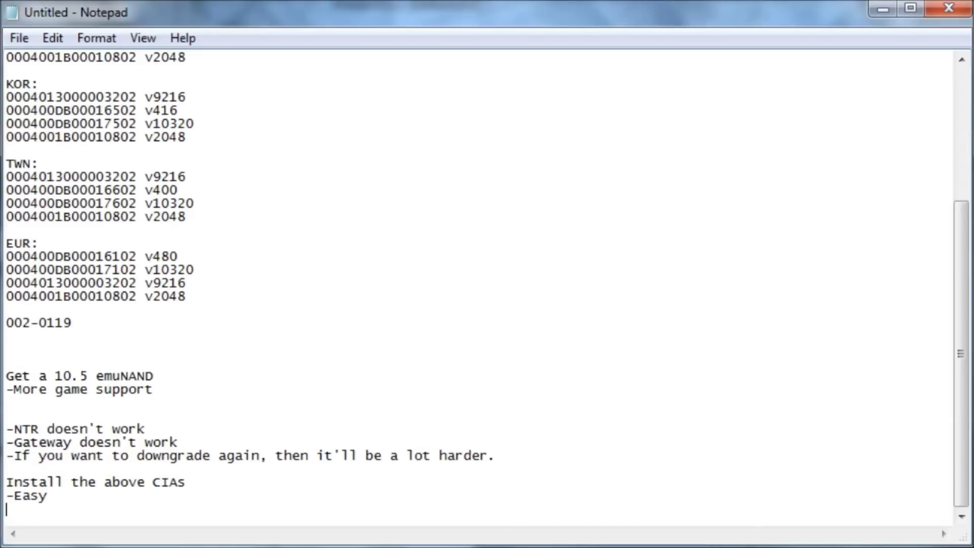
type("-")
type("Won't modif")
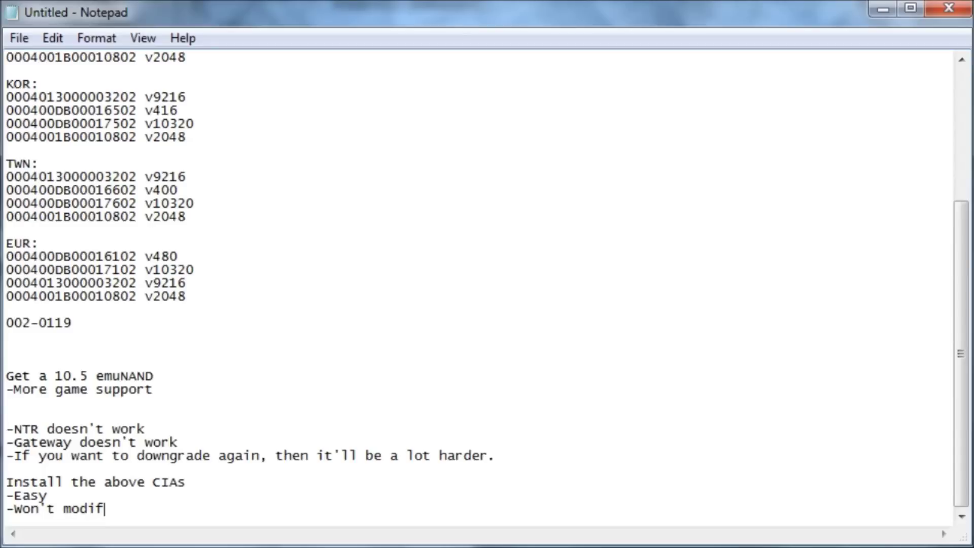
type("y any other")
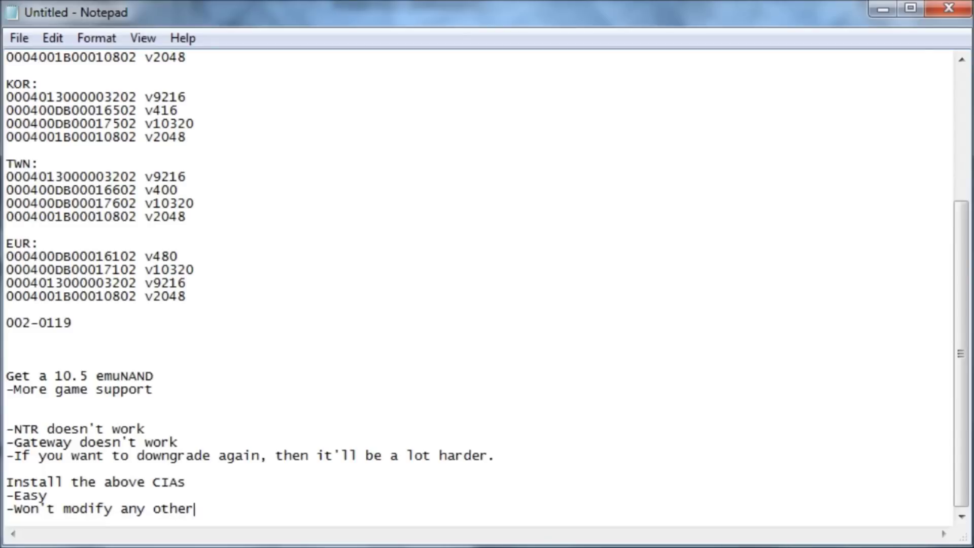
type(" data")
key("Return")
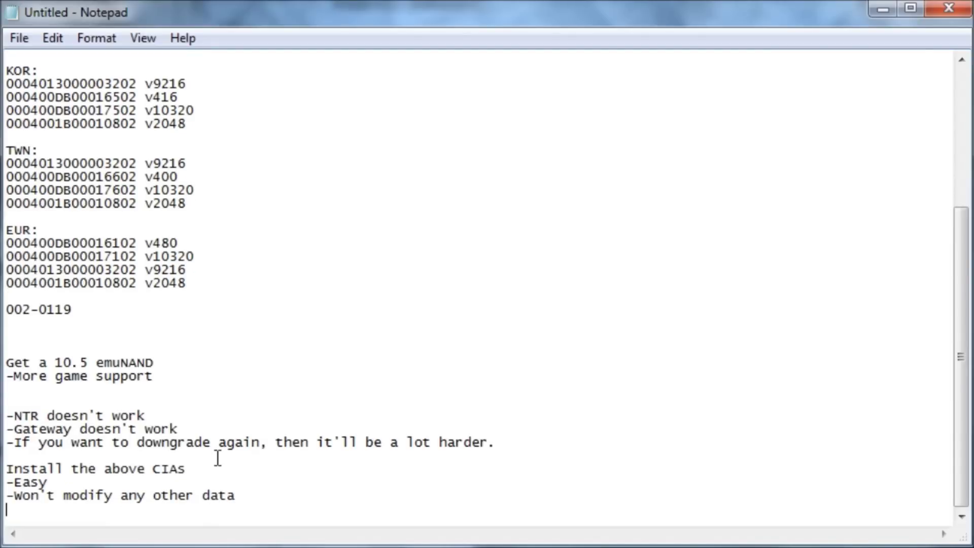
type("-Still be on 9.")
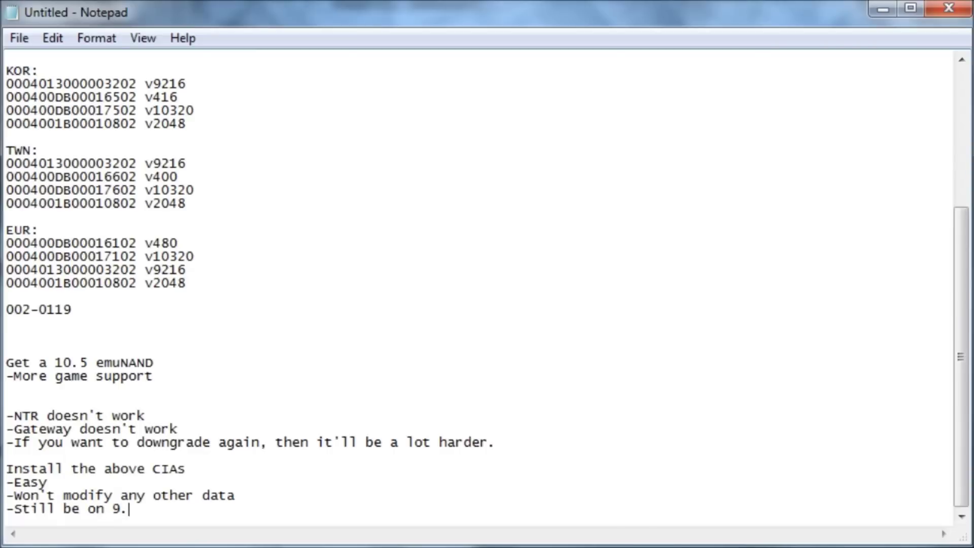
type("2 or whatever, and ")
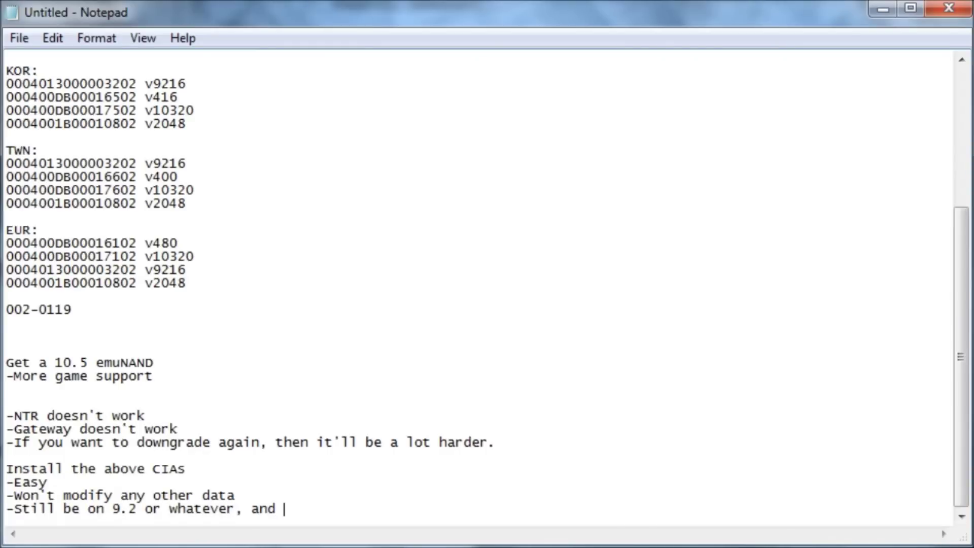
type("NTR/Gateway win")
key("BackSpace")
type("l lwo")
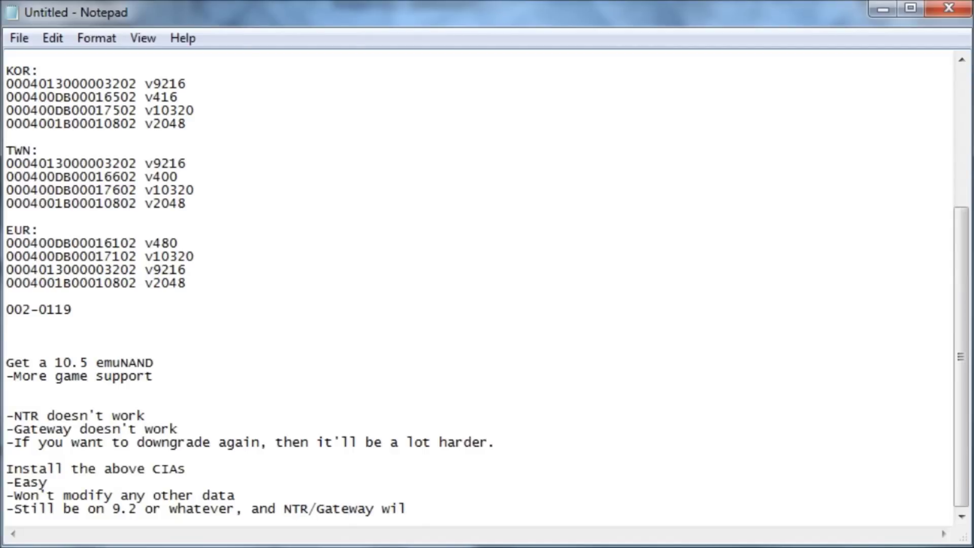
key("BackSpace")
key("BackSpace")
key("BackSpace")
key("BackSpace")
type("l work.")
Step: Review the emuNAND and CIA notes and the four USA title ID lines
left_click_drag(462, 510, 6, 363)
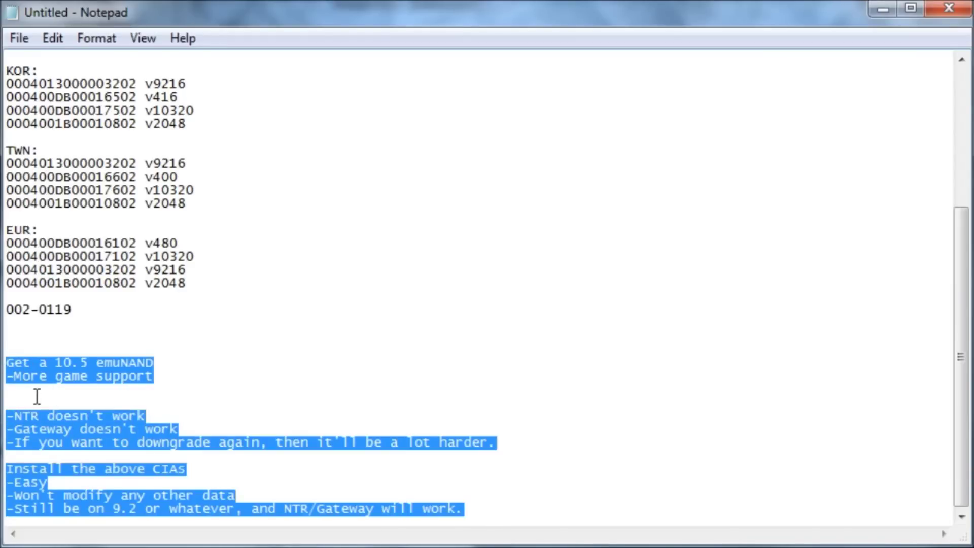
left_click(476, 510)
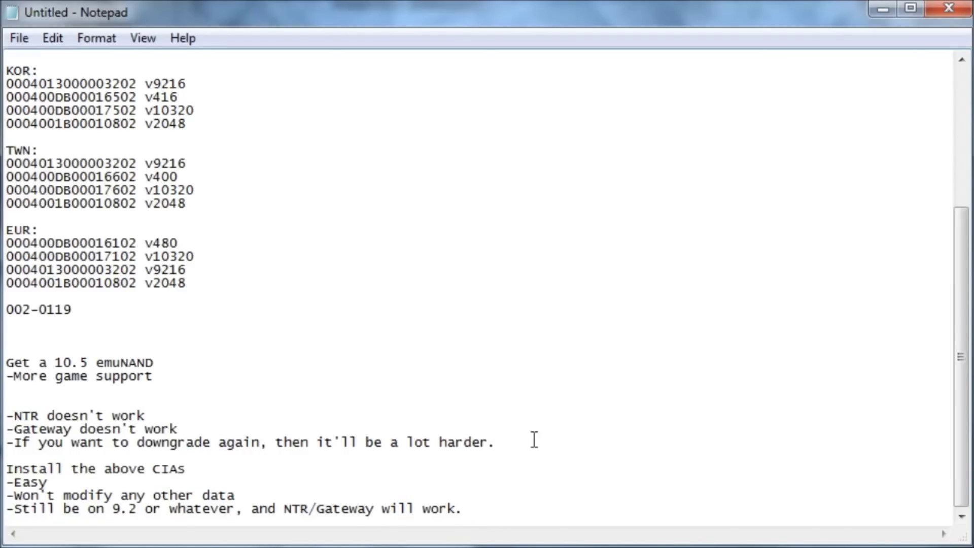
scroll(341, 428, "up", 8)
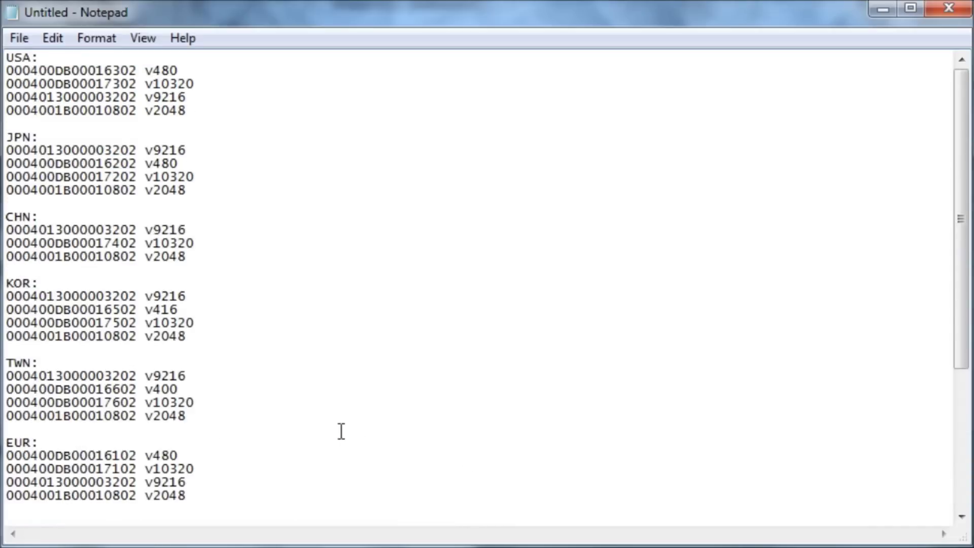
scroll(342, 433, "down", 8)
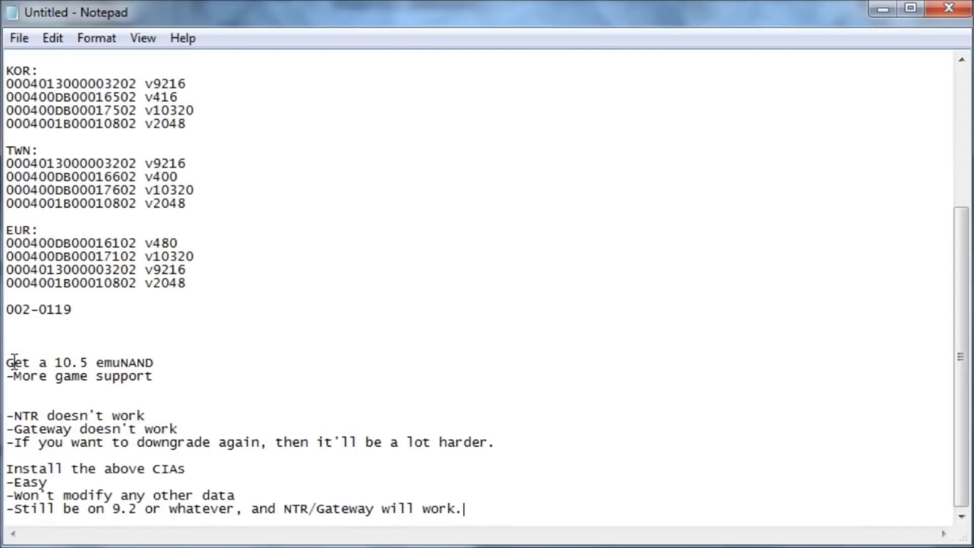
left_click_drag(6, 364, 497, 442)
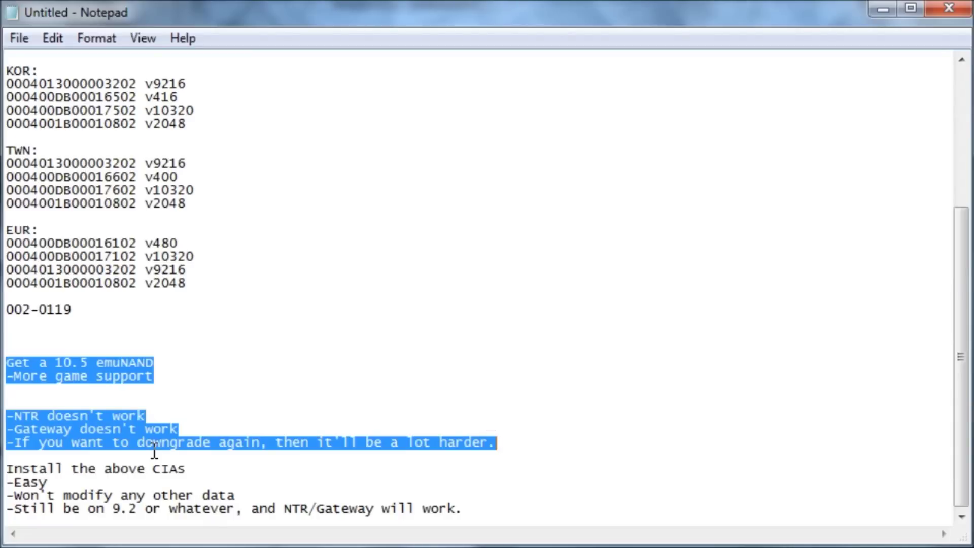
left_click_drag(5, 469, 480, 523)
left_click(480, 523)
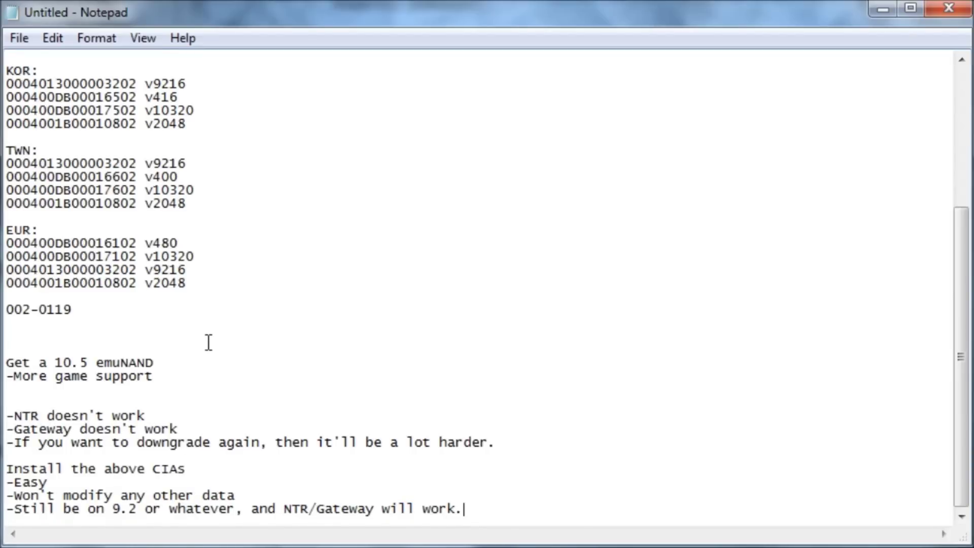
scroll(177, 403, "up", 6)
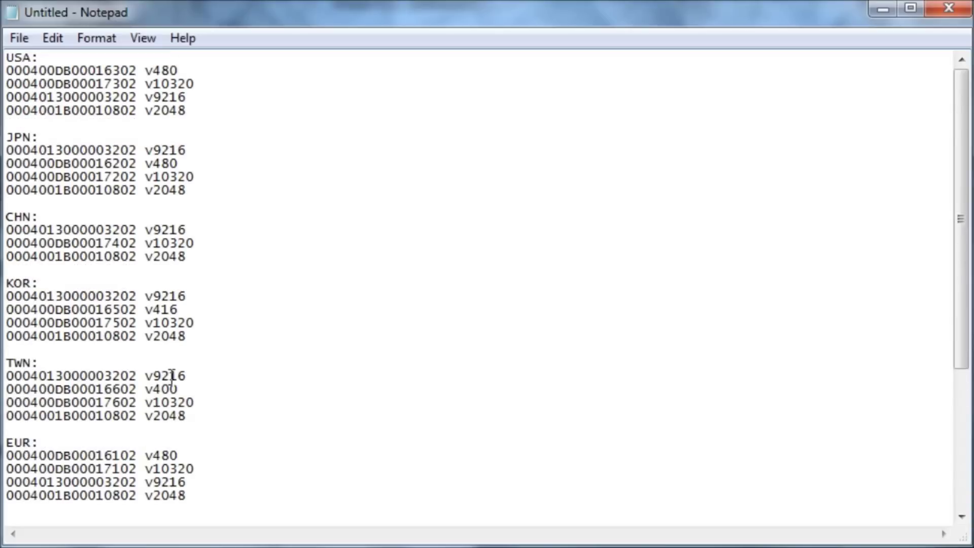
left_click_drag(188, 111, 7, 71)
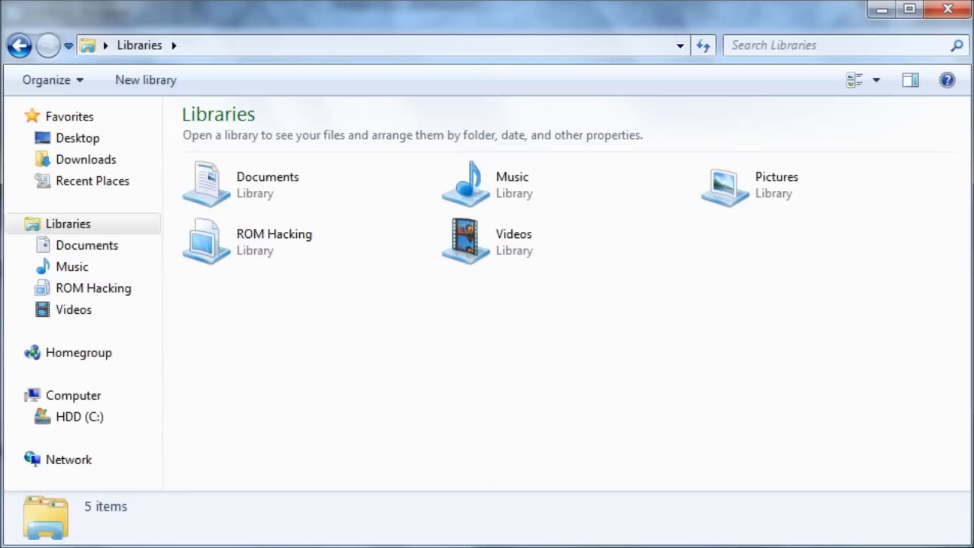
Step: Extract 3DNUS.exe and make_cdn_cia.exe from 3DSNUS1.9 into Downloads, overwriting existing files
left_click(117, 161)
left_click(242, 327)
scroll(249, 340, "down", 3)
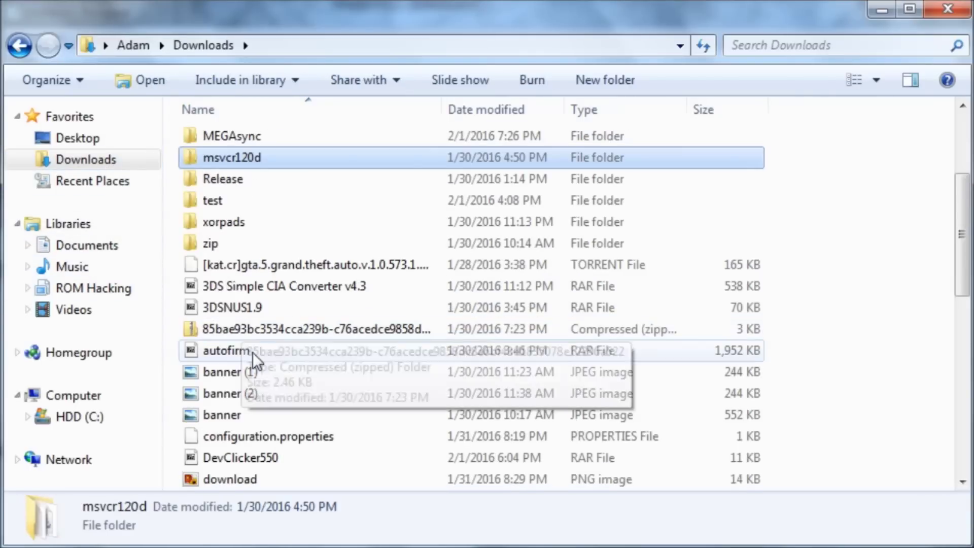
left_click(260, 308)
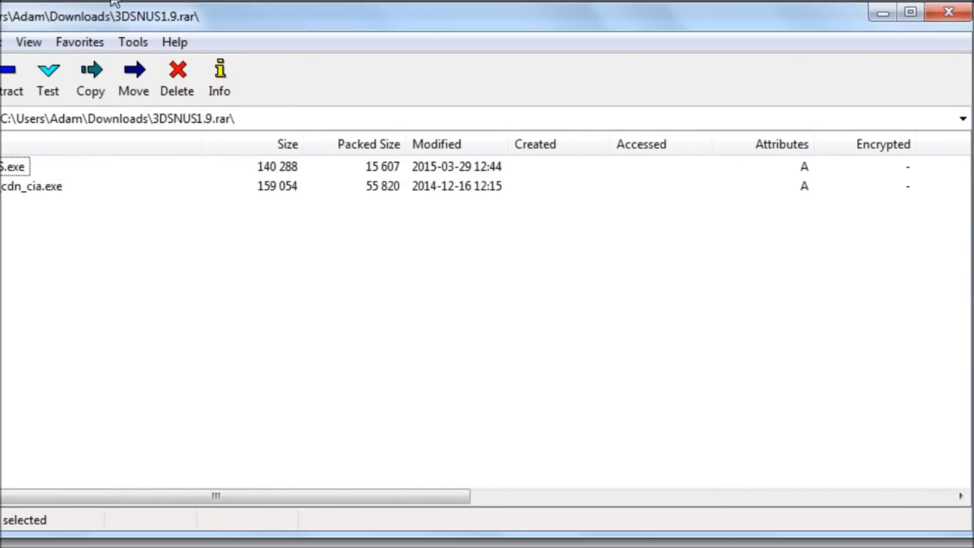
key("F5")
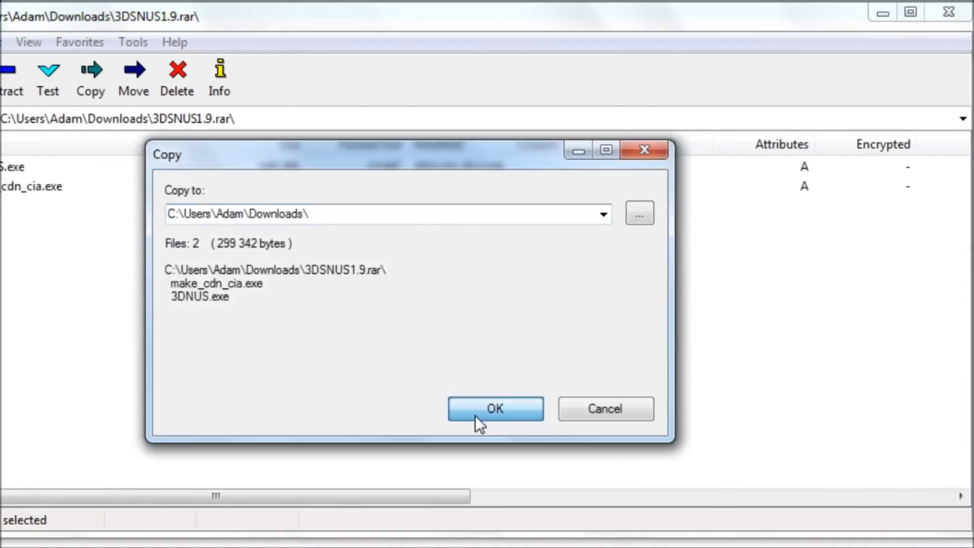
left_click(475, 415)
left_click(399, 423)
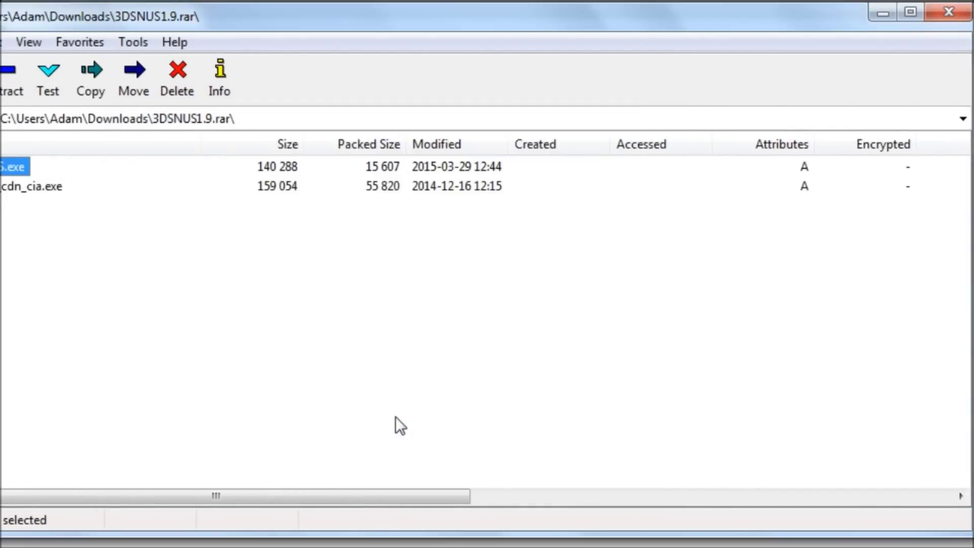
Step: Close 7-Zip, locate 3DNUS in the Downloads folder, and run it
left_click(934, 13)
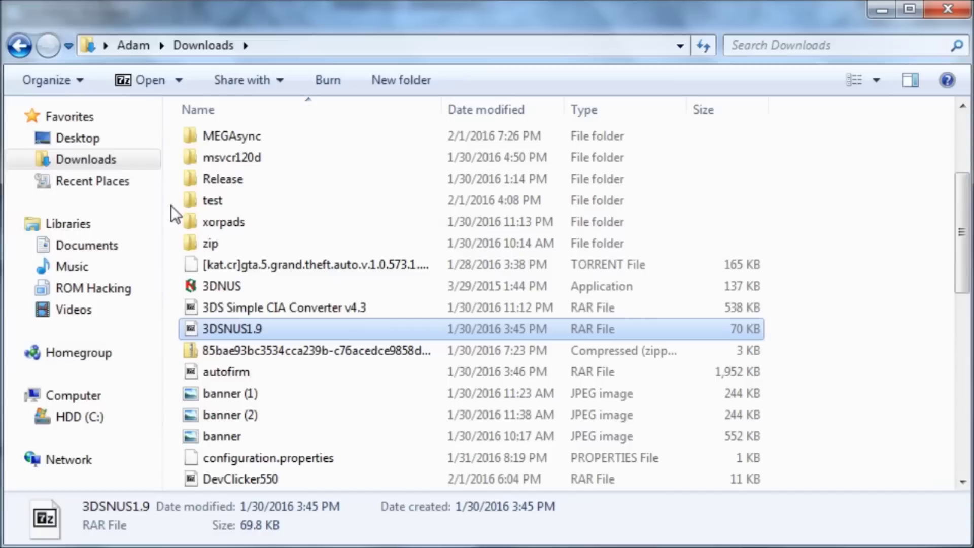
left_click(104, 182)
left_click(104, 161)
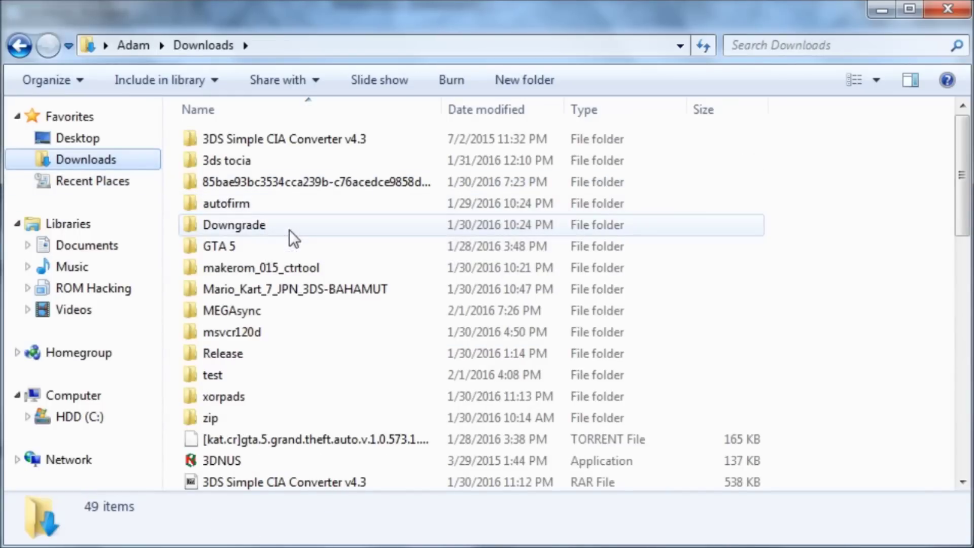
left_click(269, 186)
type("3dnus")
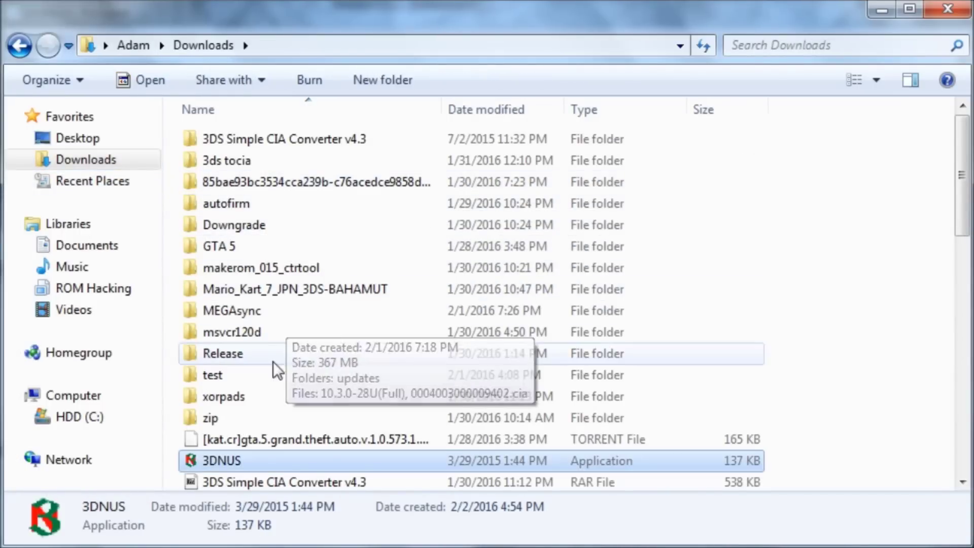
key("Down")
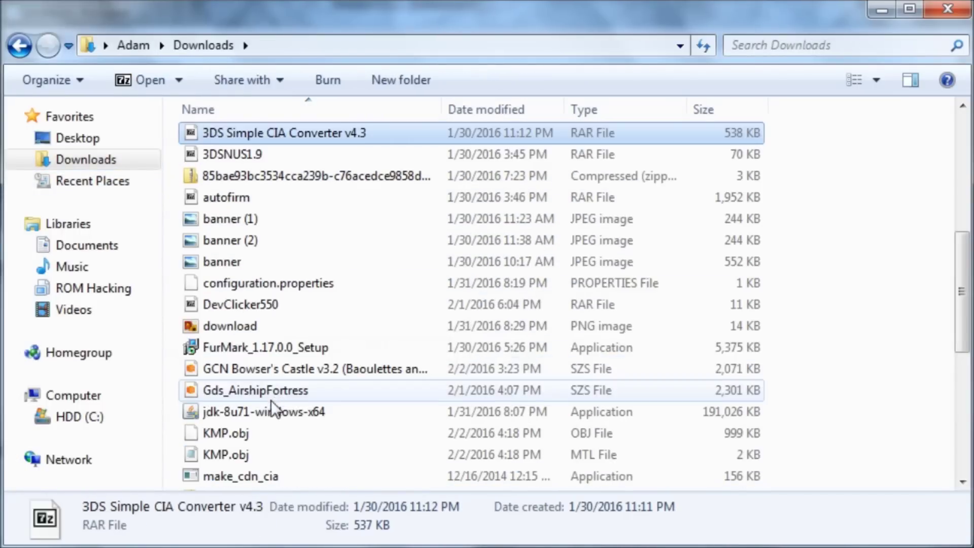
left_click(153, 163)
left_click(251, 452)
scroll(294, 290, "down", 1)
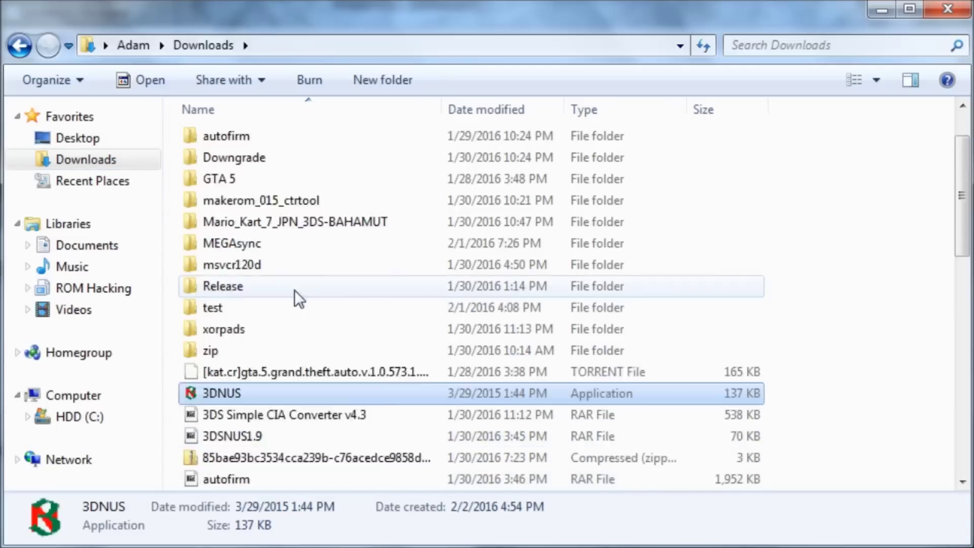
scroll(294, 291, "down", 2)
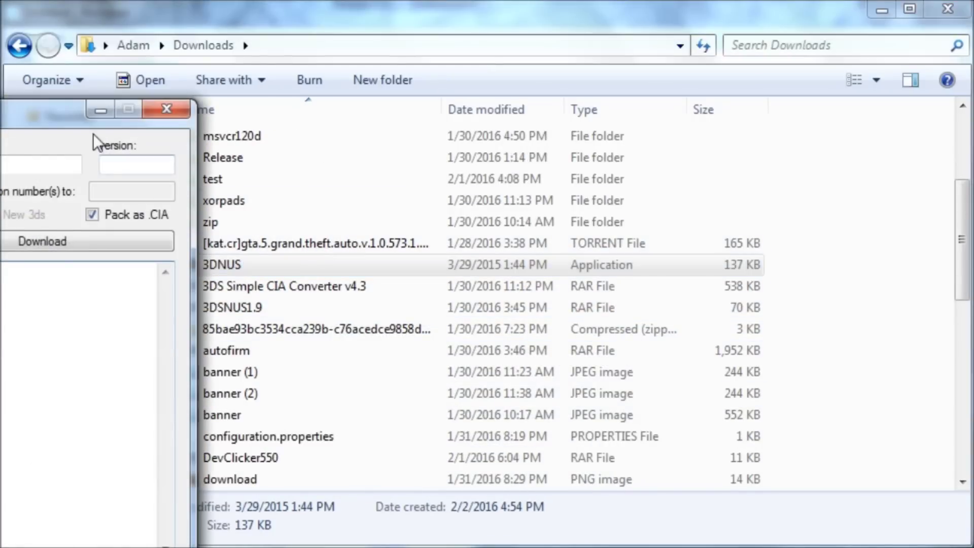
Step: Copy Title ID 000400DB00016302 from Notepad into the 3DNUS Title ID field
left_click_drag(106, 98, 293, 44)
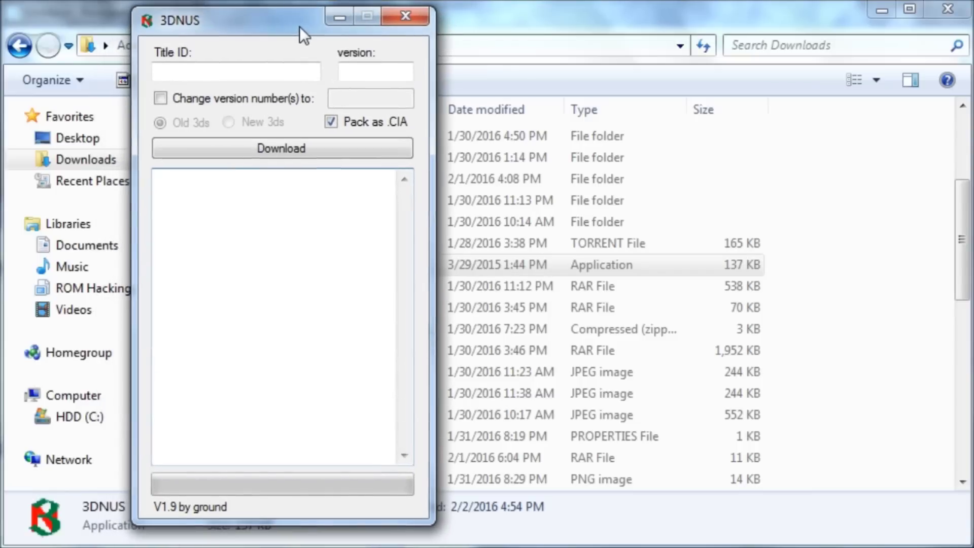
left_click(252, 70)
key("alt+Tab")
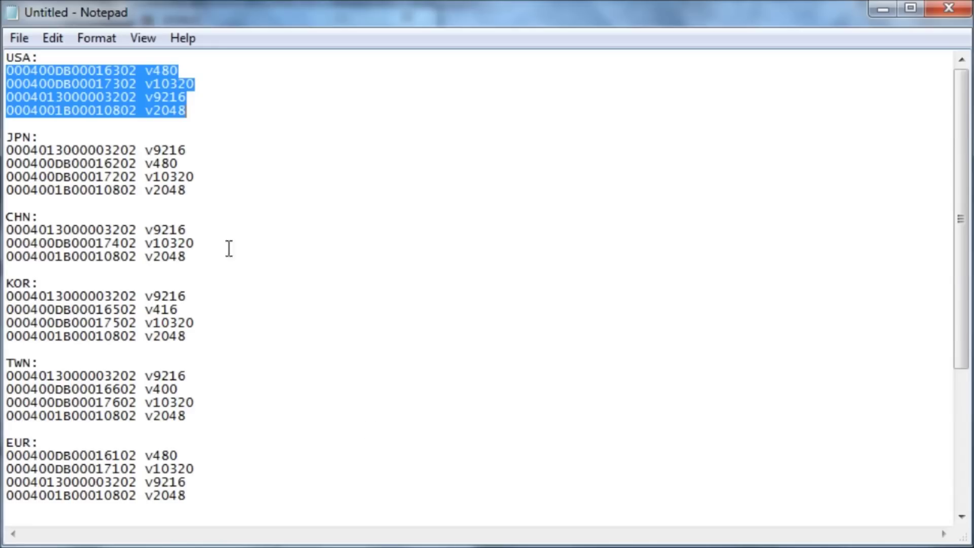
left_click_drag(137, 71, 65, 72)
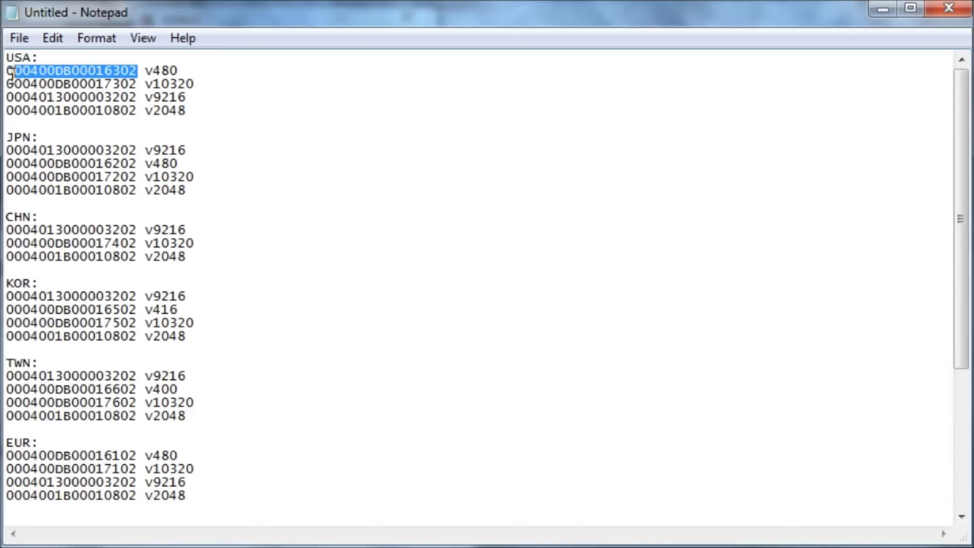
right_click(50, 72)
left_click(74, 136)
key("alt+Tab")
right_click(215, 72)
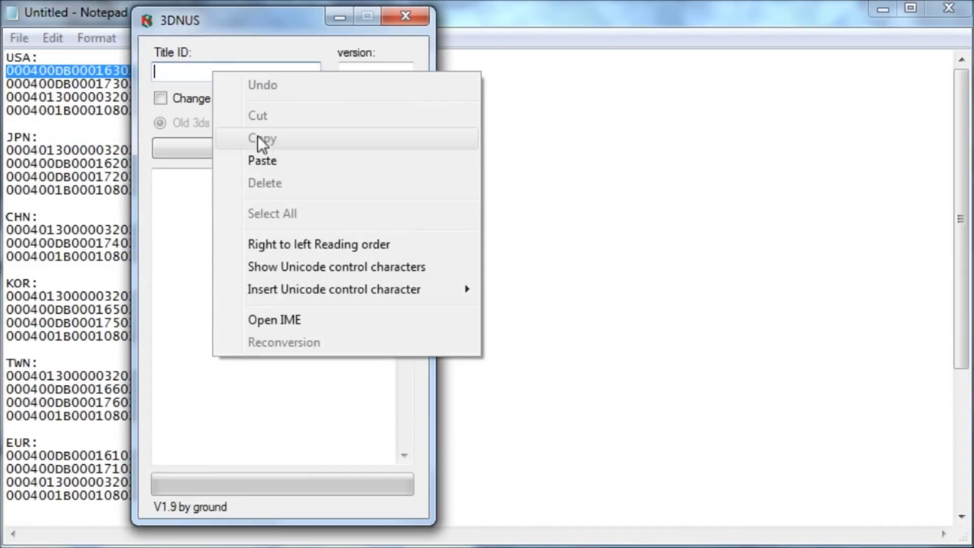
left_click(263, 159)
Step: Enter version 480, keep Pack as .CIA checked, and start the download
key("Tab")
key("alt+Tab")
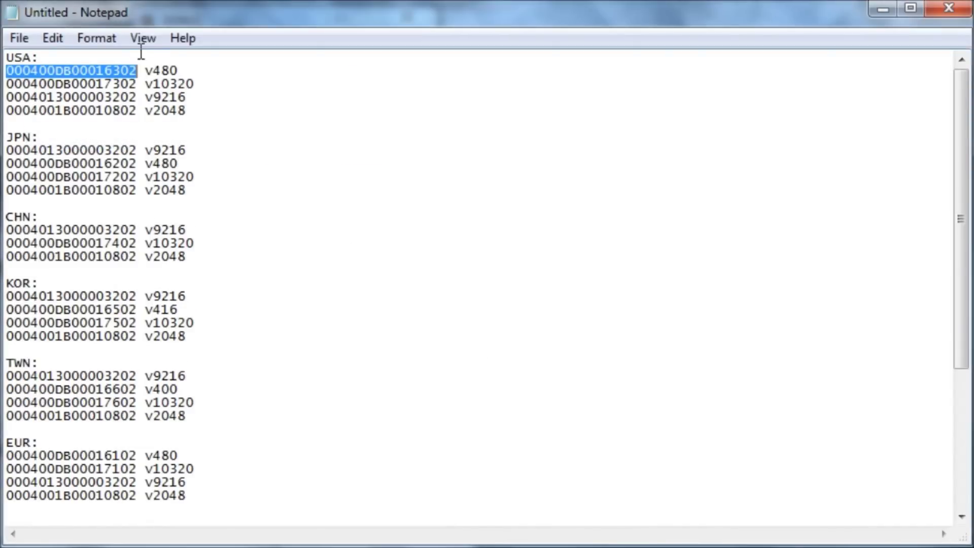
left_click_drag(178, 71, 154, 71)
right_click(159, 74)
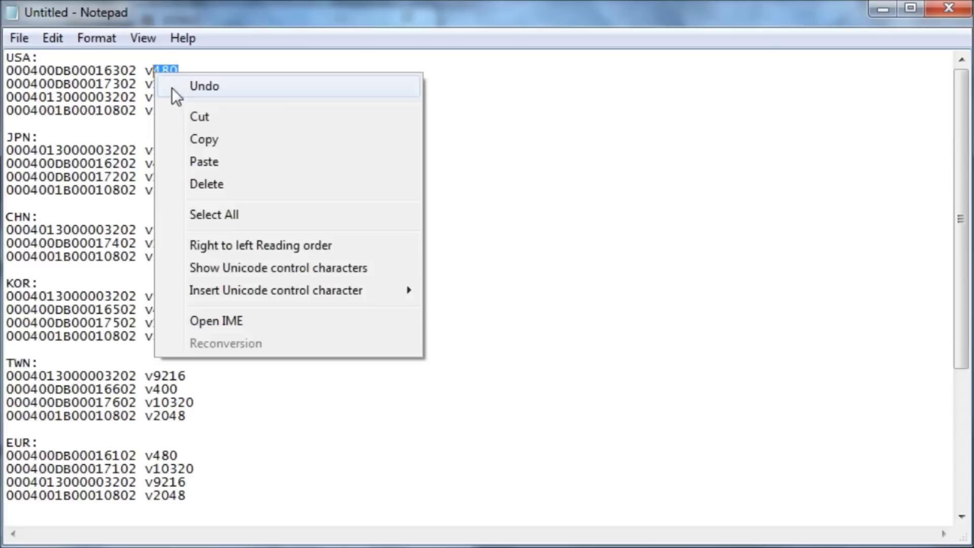
left_click(217, 143)
key("alt+Tab")
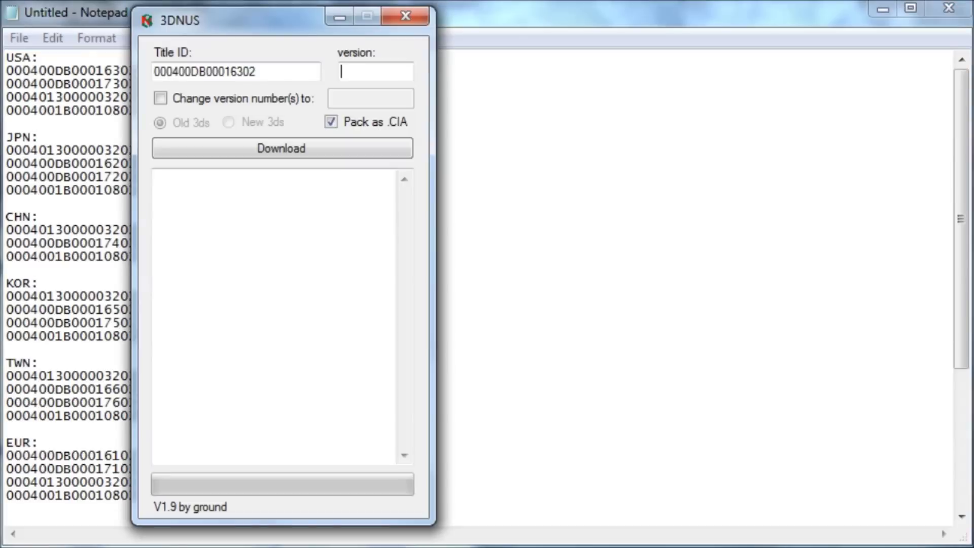
right_click(368, 67)
left_click(402, 155)
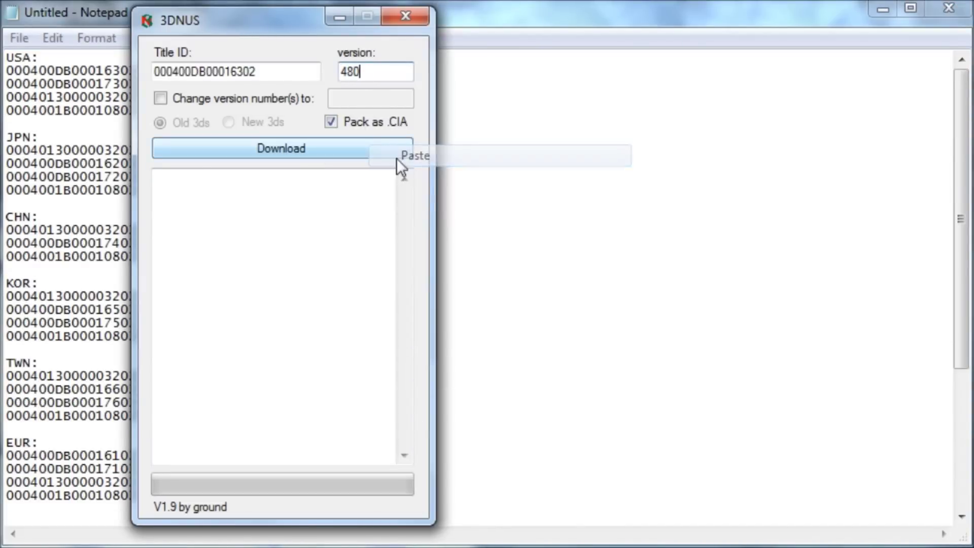
left_click(332, 122)
left_click(272, 148)
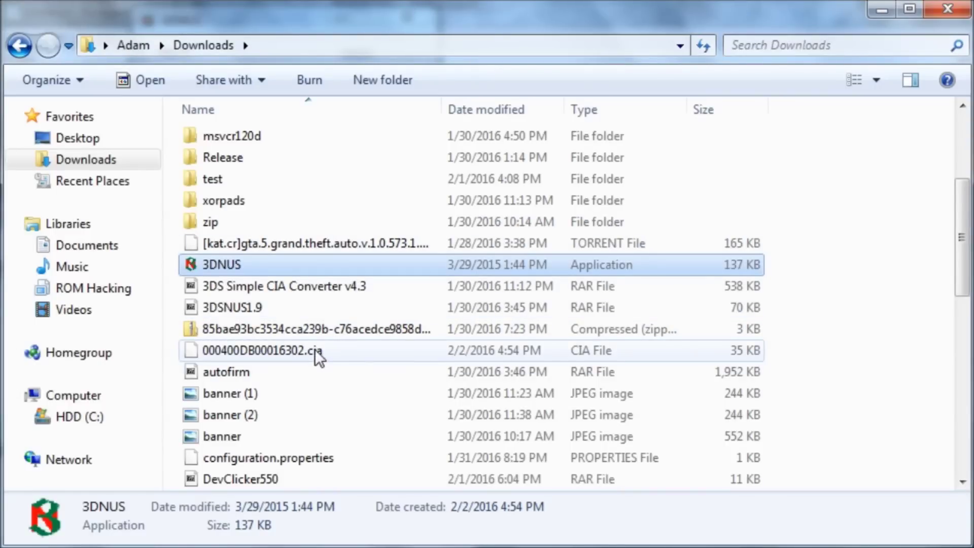
Step: Copy 000400DB00016302.cia into a newly created 'New folder' in Downloads
left_click(512, 354)
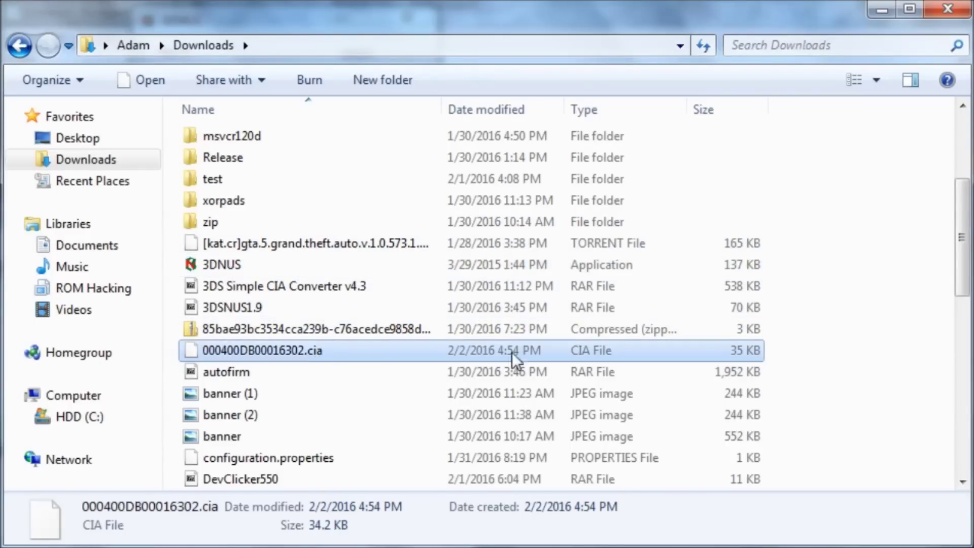
right_click(297, 351)
left_click(351, 230)
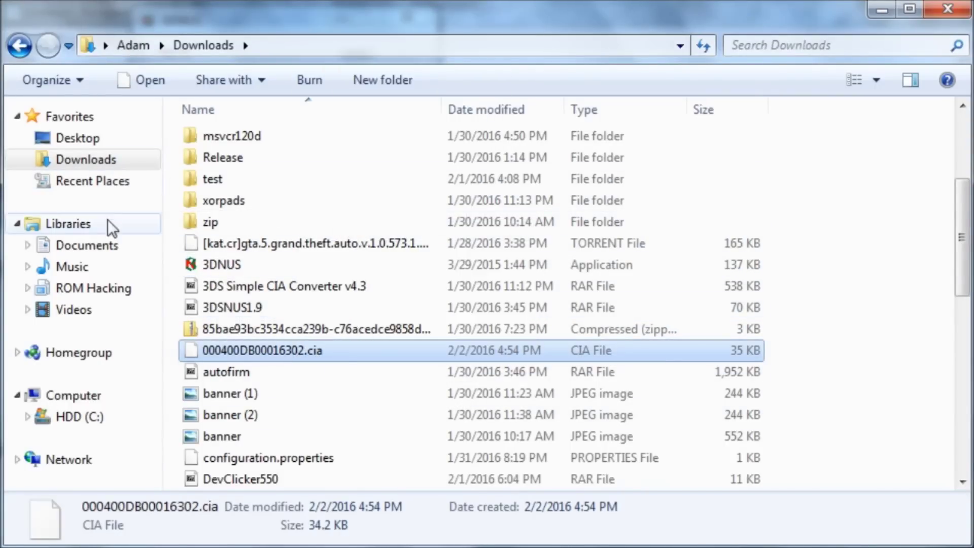
left_click(362, 85)
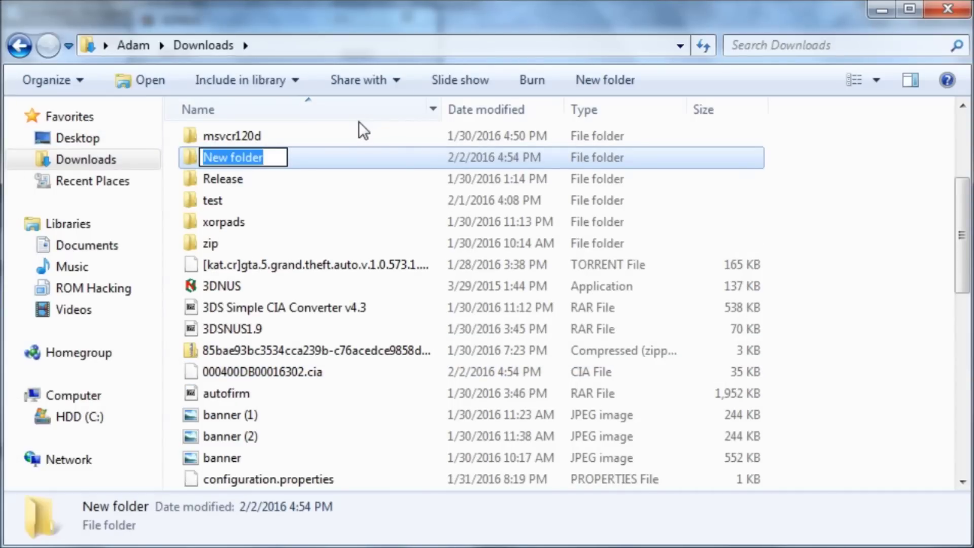
key("Return")
key("Return")
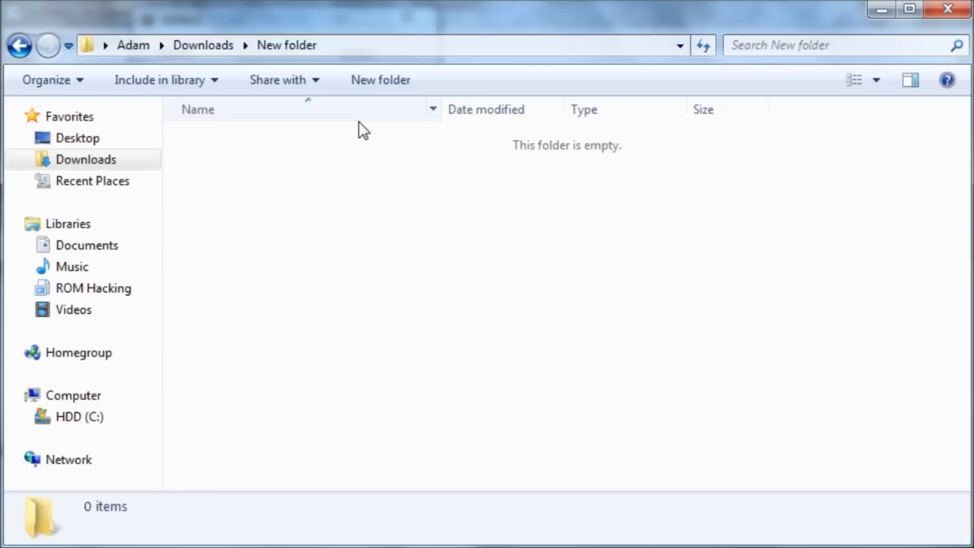
key("ctrl+v")
left_click(311, 234)
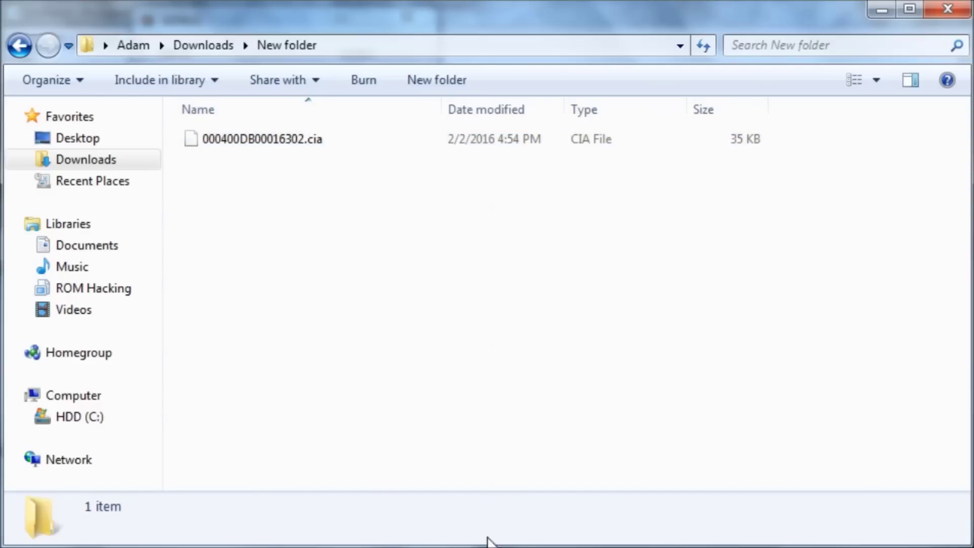
Step: Enter Title ID 000400DB00017302 with version 10320 from Notepad and download it as a CIA
key("alt+Tab")
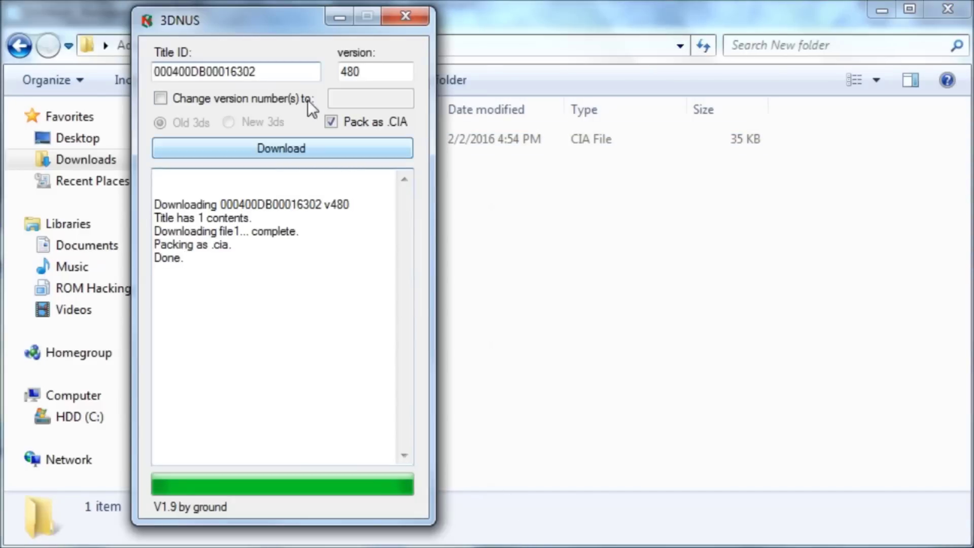
key("alt+Tab")
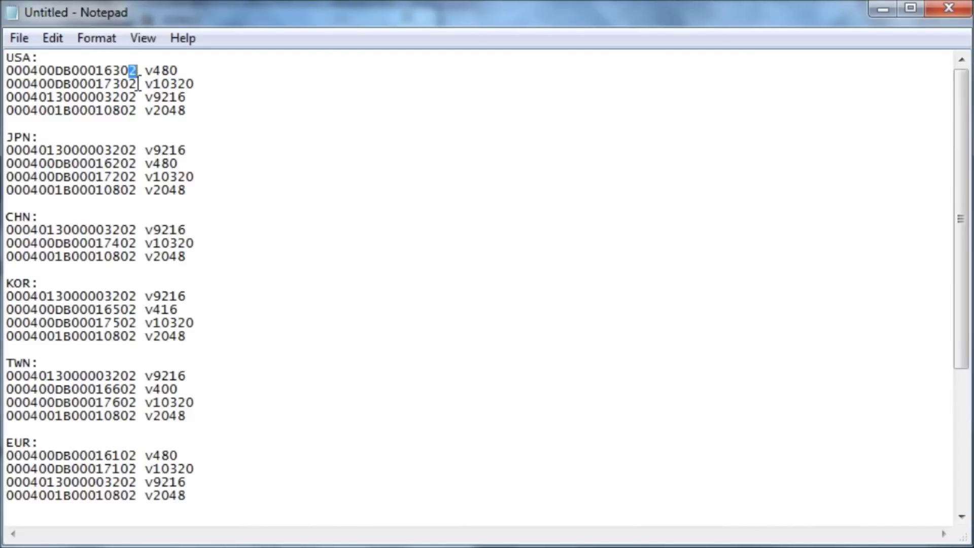
left_click_drag(138, 84, 6, 83)
key("alt+Tab")
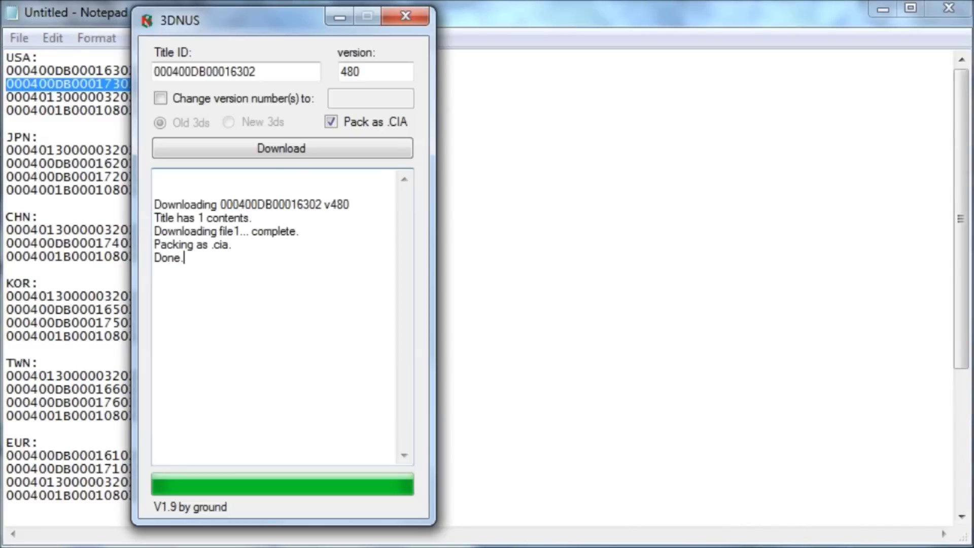
double_click(203, 73)
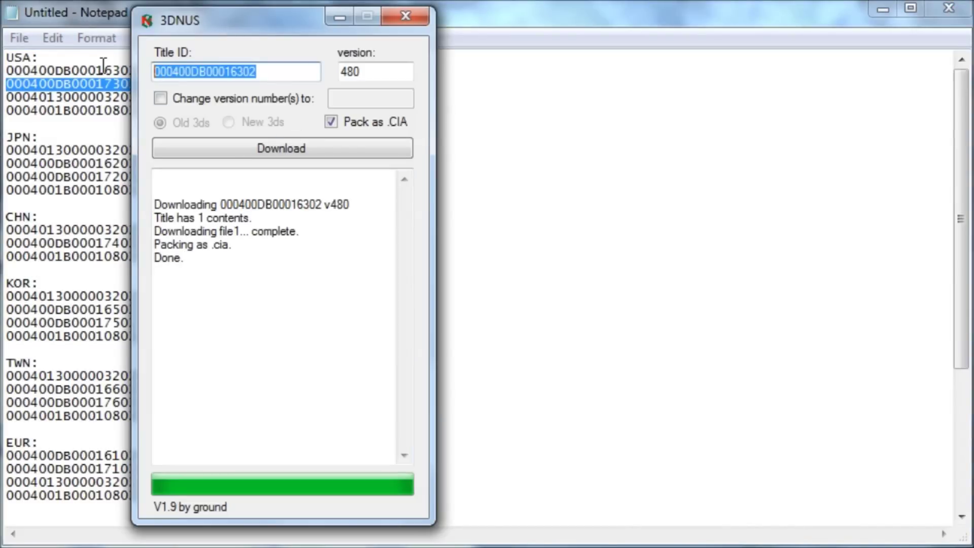
left_click(76, 14)
left_click_drag(194, 83, 170, 80)
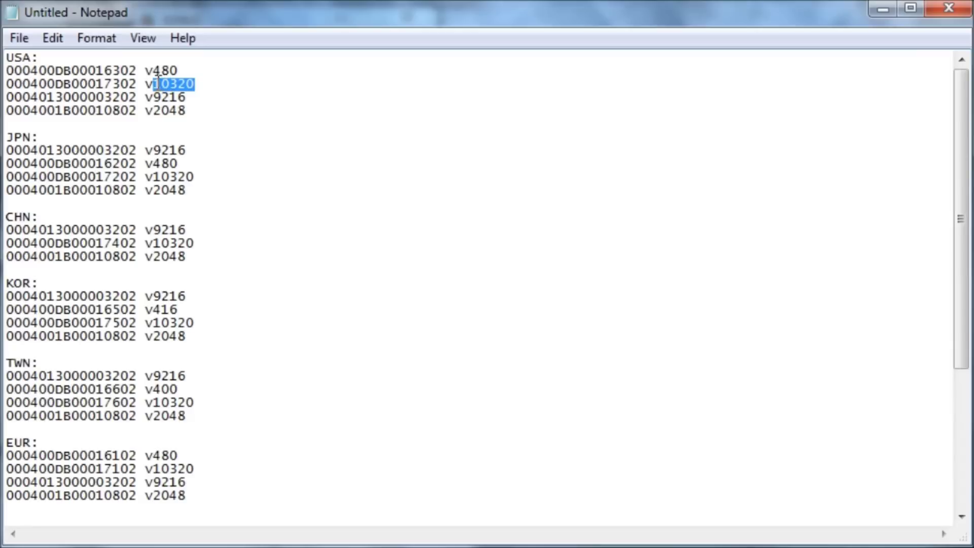
key("alt+Tab")
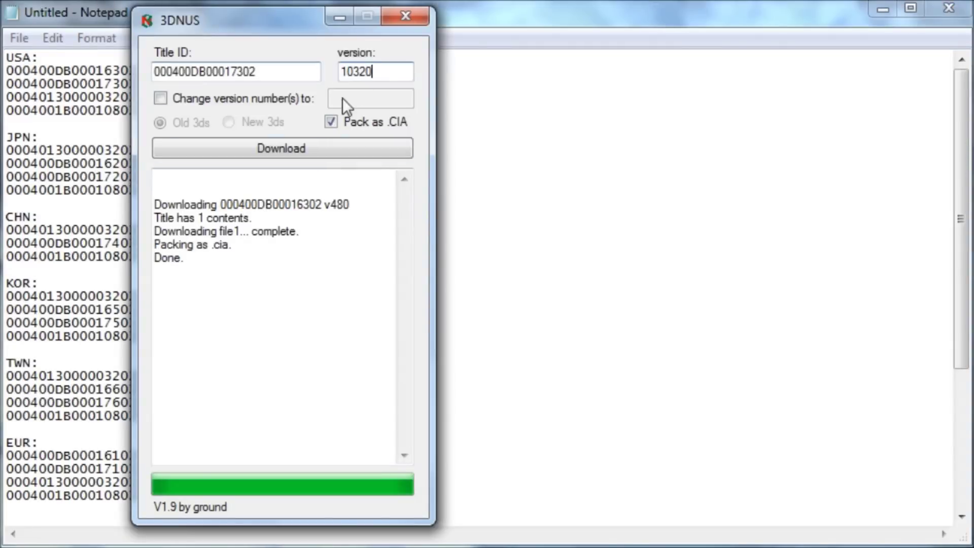
left_click(358, 151)
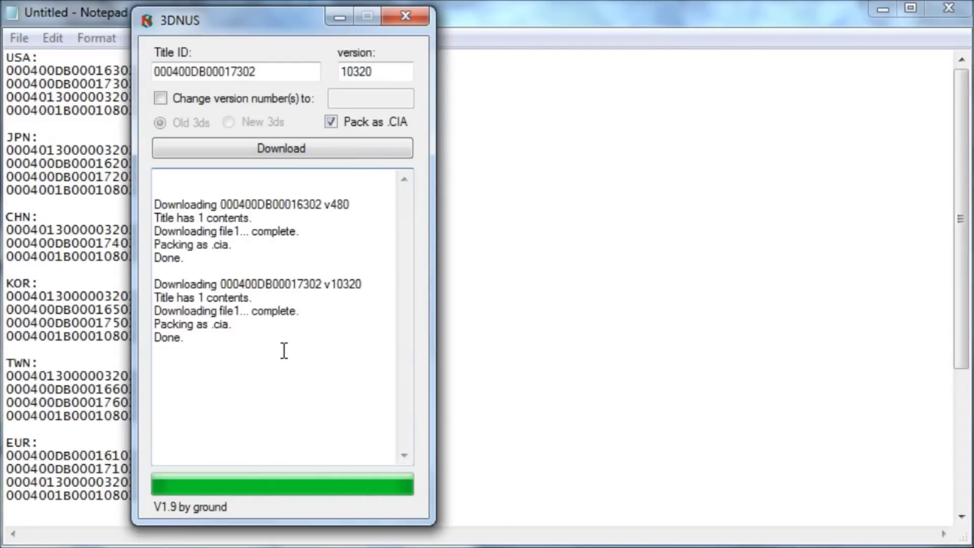
Step: In Downloads, copy the file 000400DB00017302.cia
key("alt+Tab")
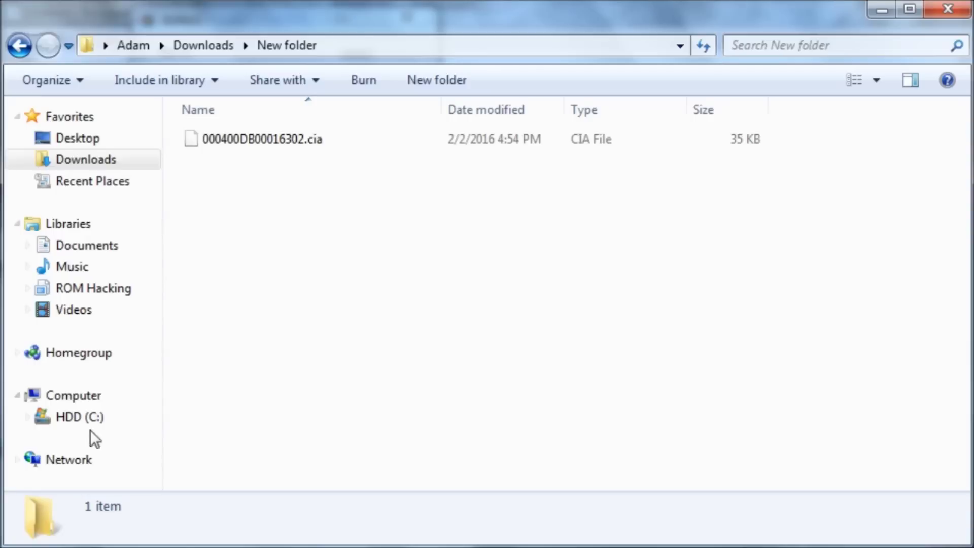
left_click(129, 169)
left_click(274, 460)
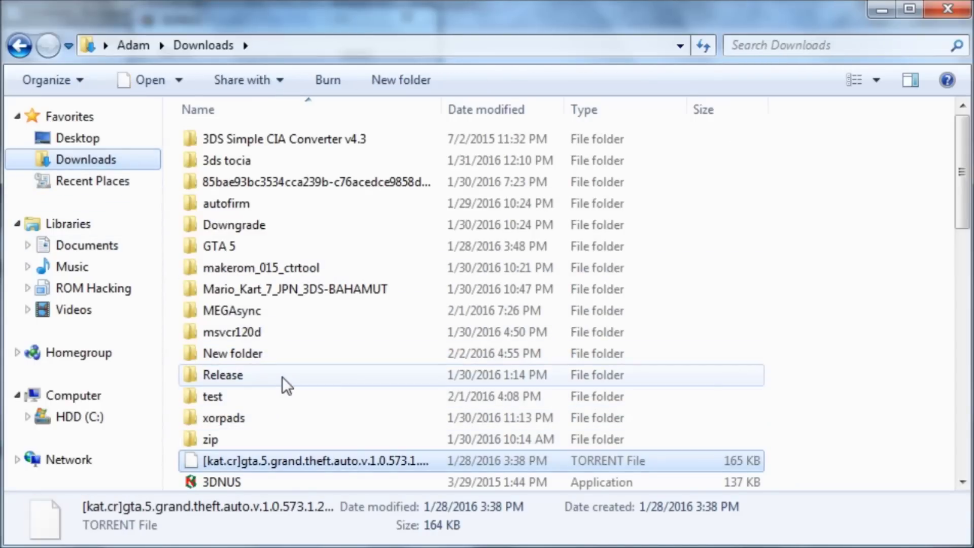
left_click(35, 185)
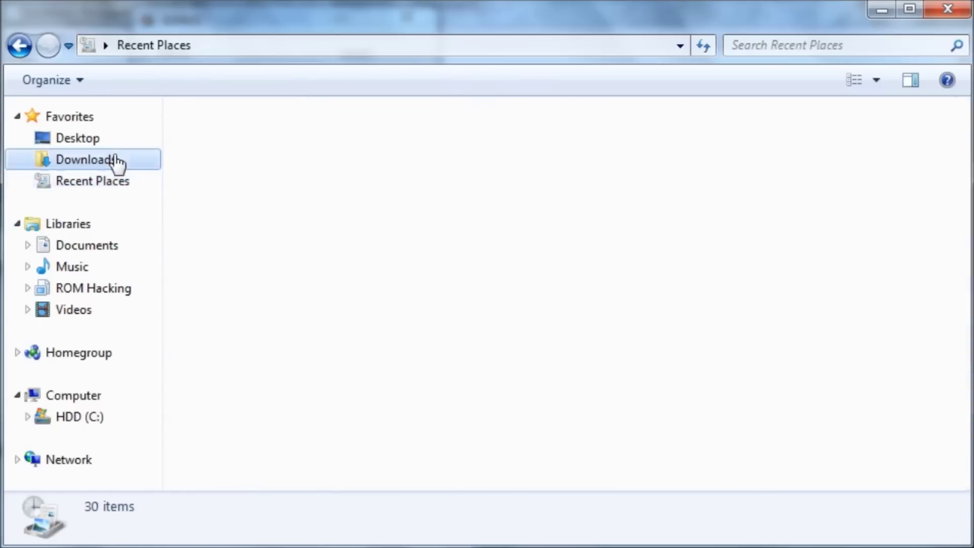
left_click(111, 158)
left_click(324, 309)
scroll(323, 307, "down", 2)
scroll(341, 386, "down", 1)
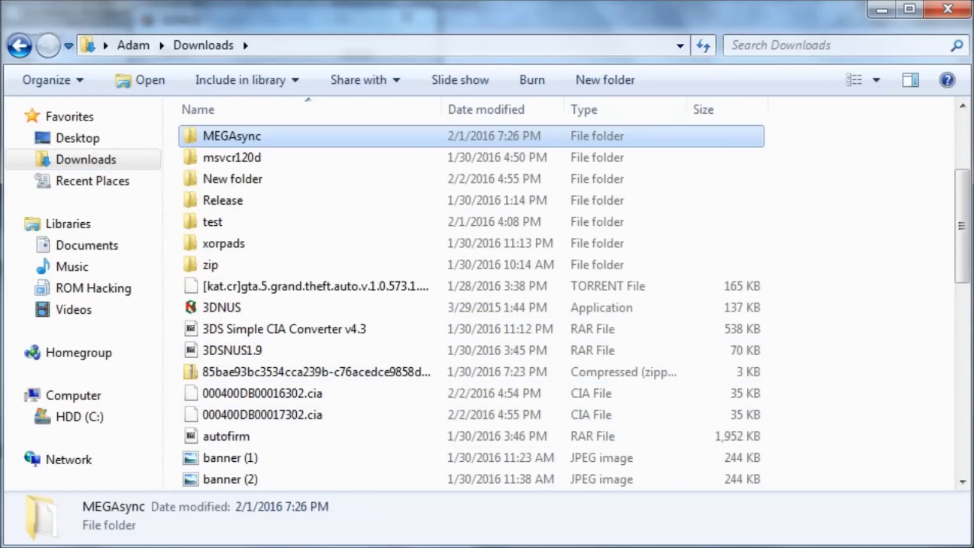
right_click(519, 416)
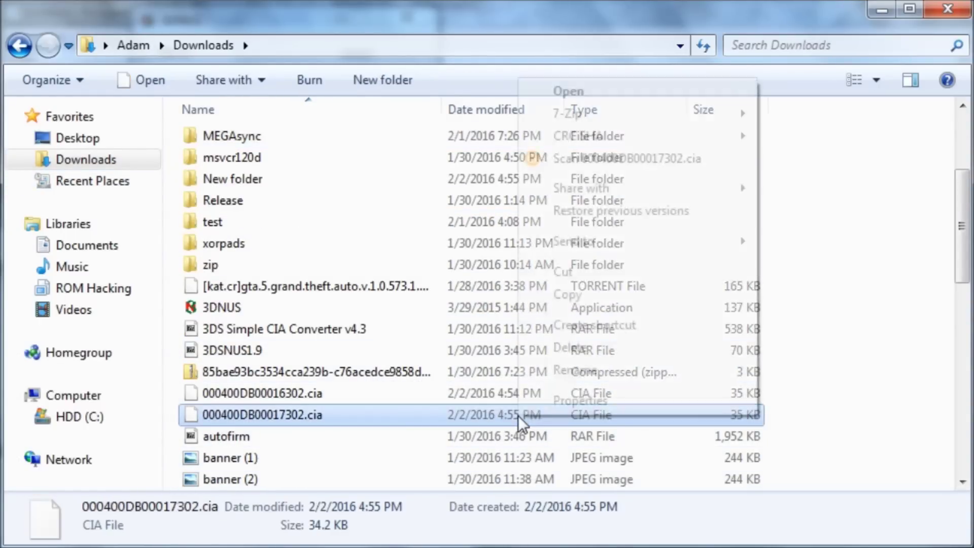
left_click(577, 294)
scroll(219, 248, "up", 3)
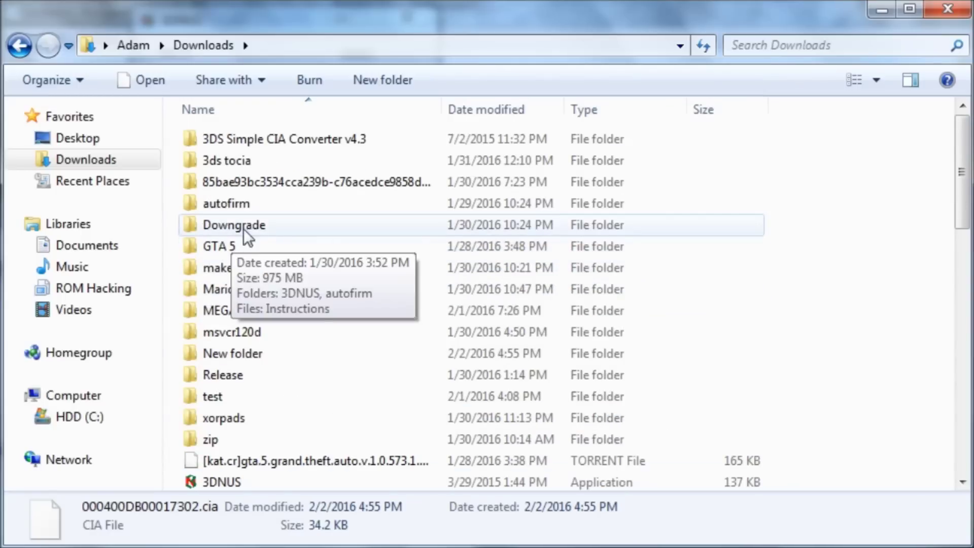
double_click(265, 353)
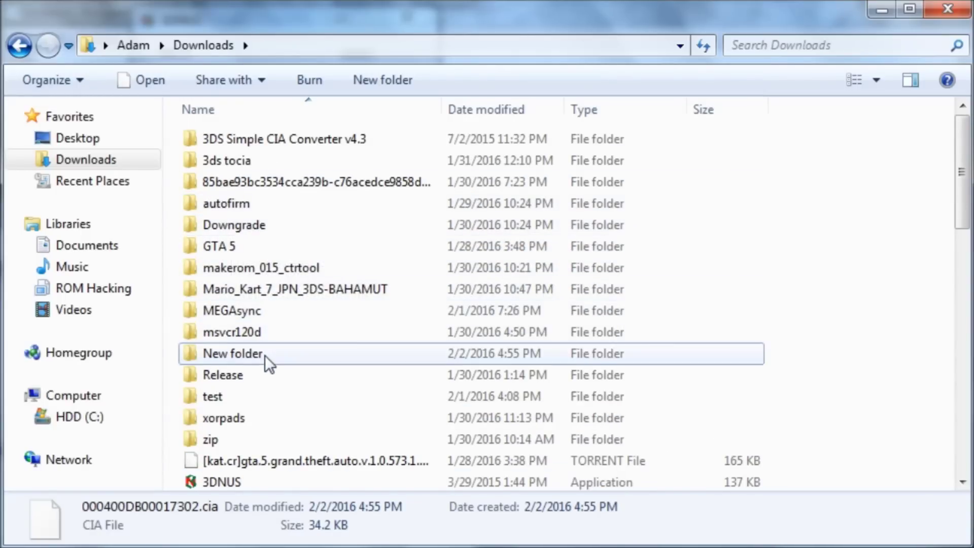
key("ctrl+v")
left_click(286, 279)
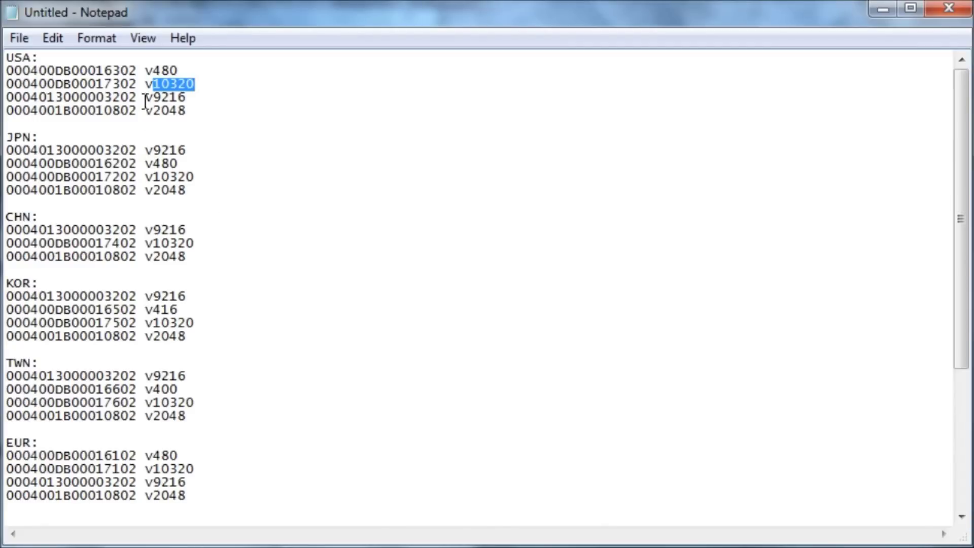
left_click_drag(137, 97, 6, 98)
key("alt+Tab")
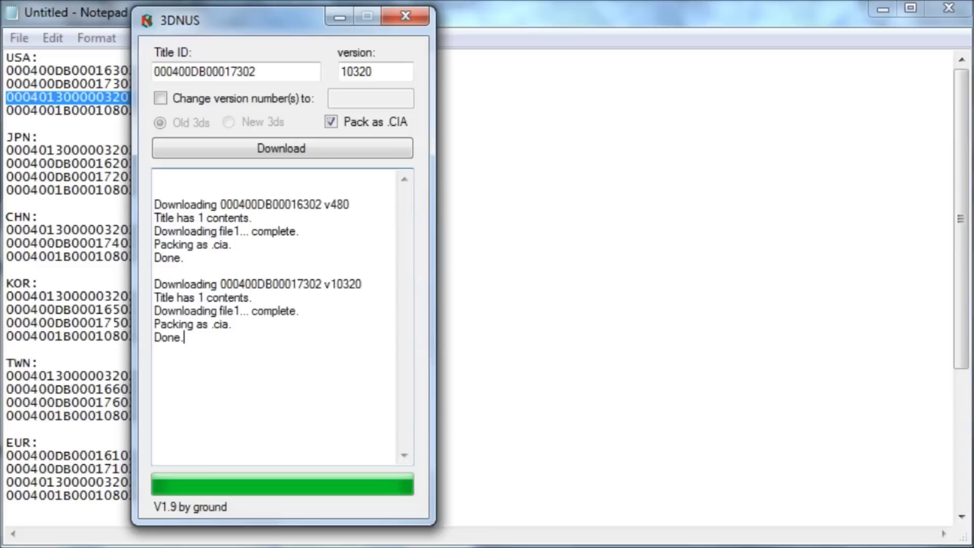
double_click(296, 76)
key("ctrl+v")
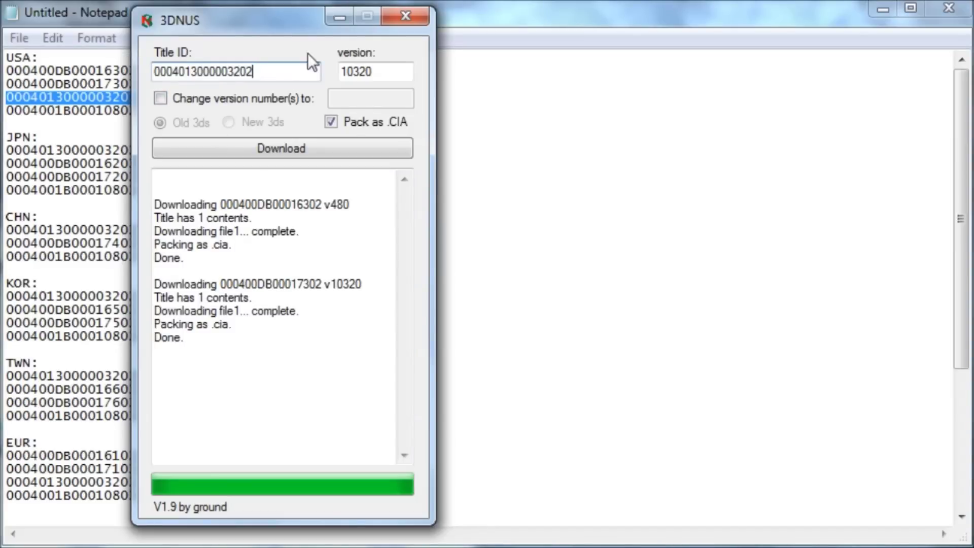
left_click(507, 22)
left_click(196, 99)
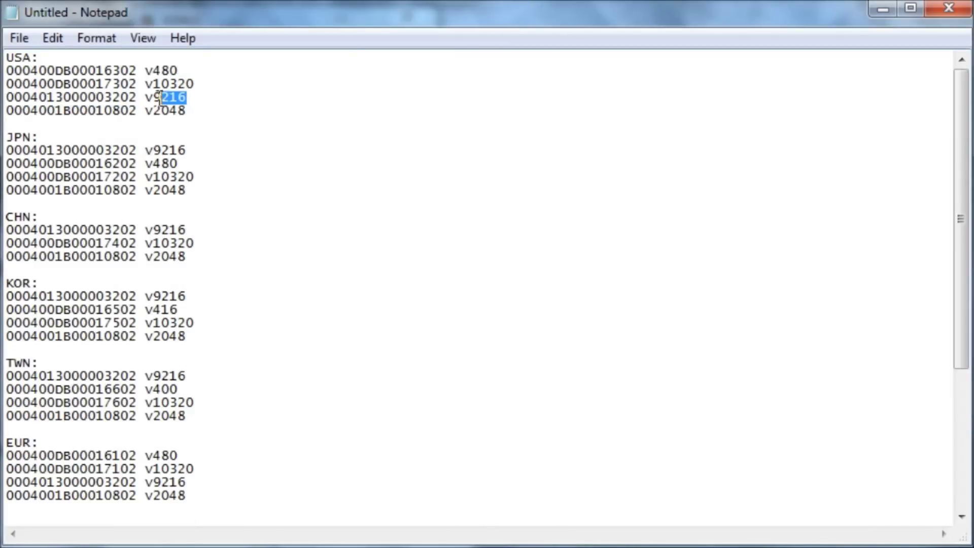
key("alt+Tab")
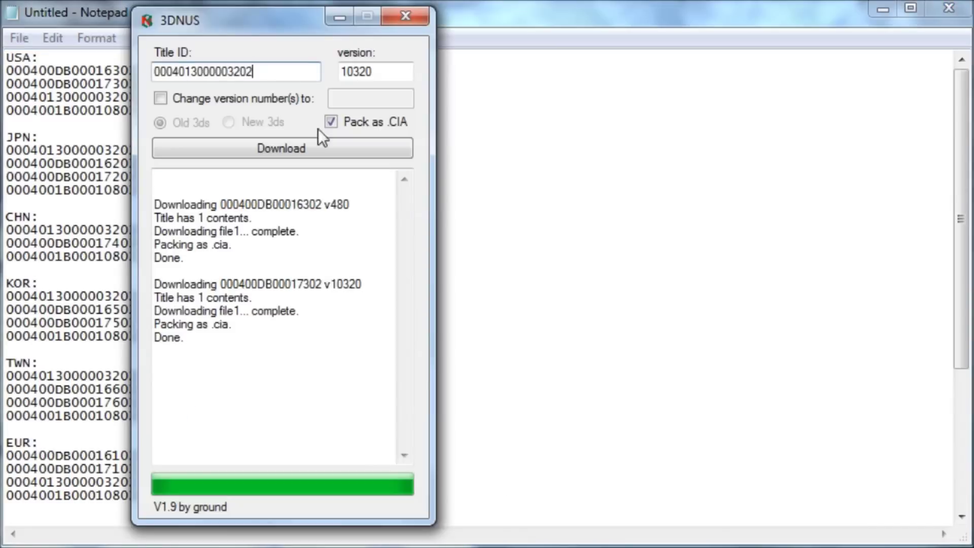
double_click(395, 75)
left_click(355, 140)
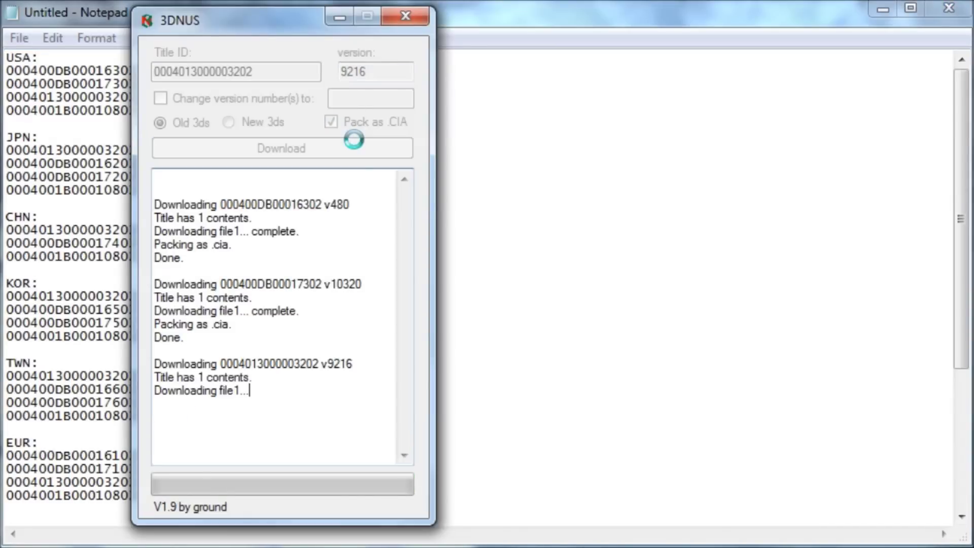
Step: Download title 0004001B00010802 at version 2048 in 3DNUS
left_click(93, 125)
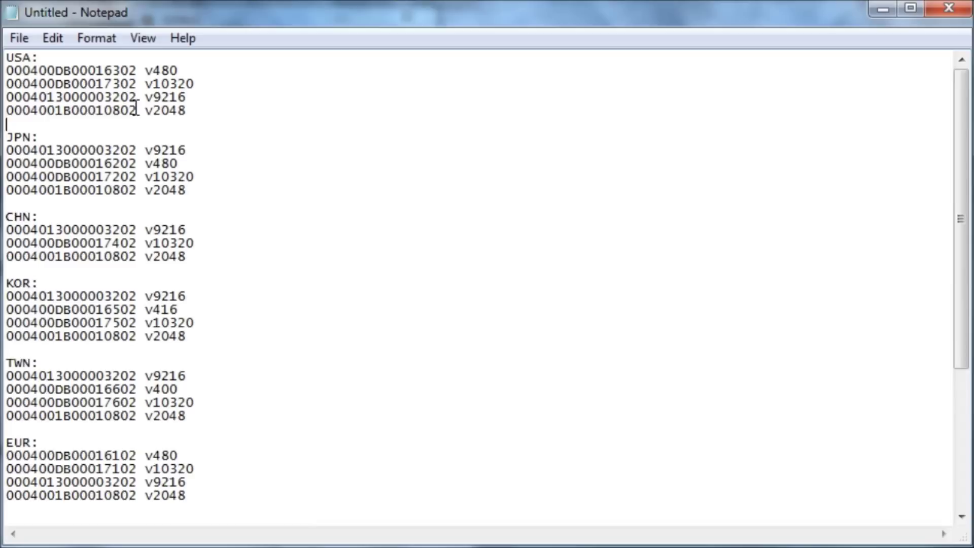
left_click_drag(137, 110, 7, 110)
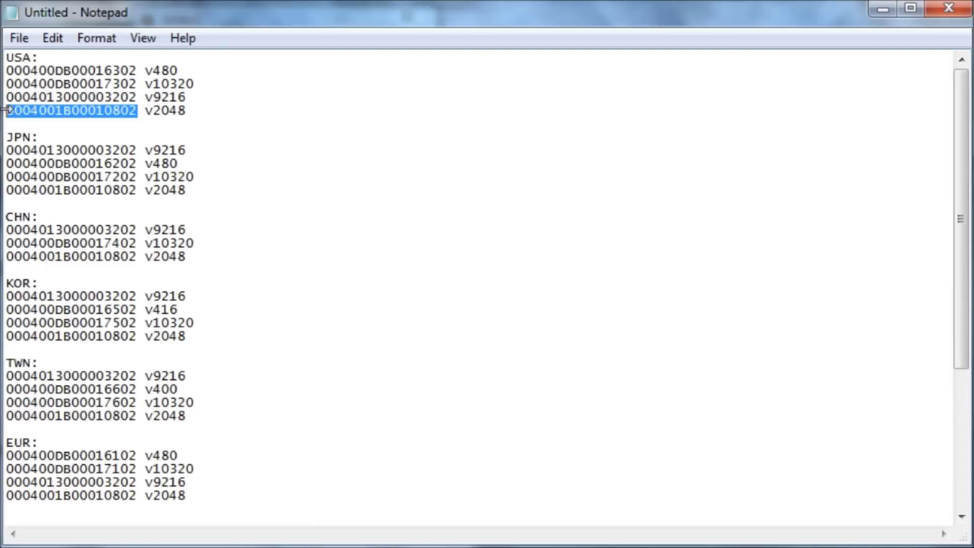
key("alt+Tab")
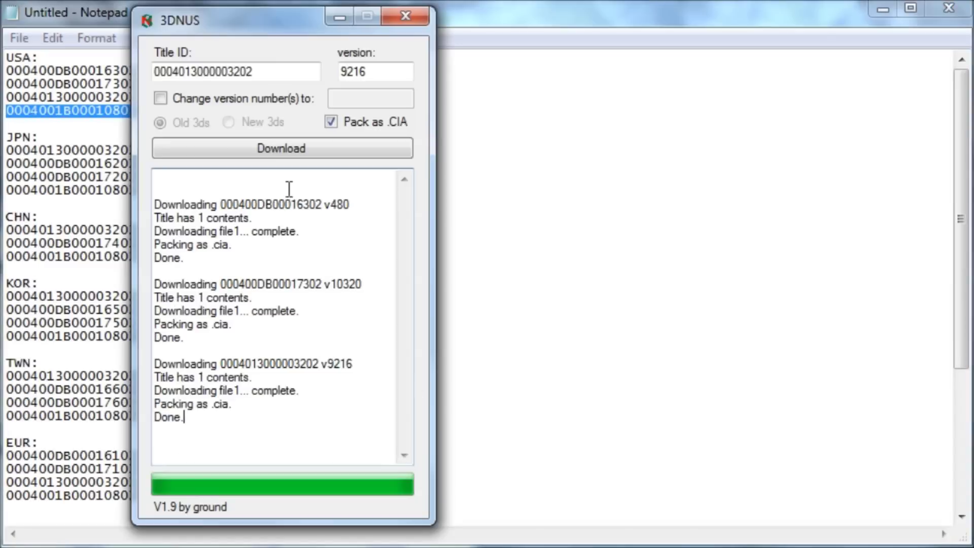
double_click(272, 75)
key("ctrl+v")
left_click(113, 108)
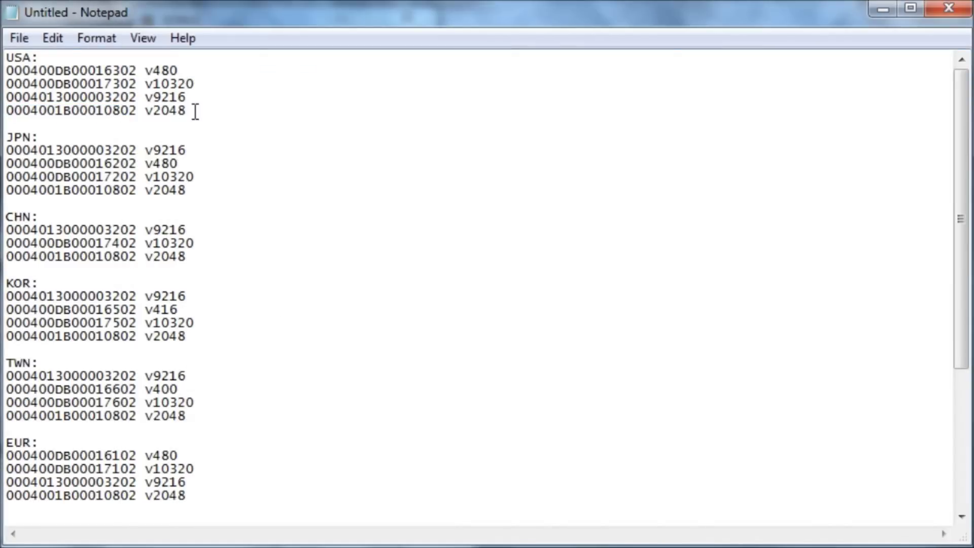
left_click_drag(196, 112, 152, 111)
key("alt+Tab")
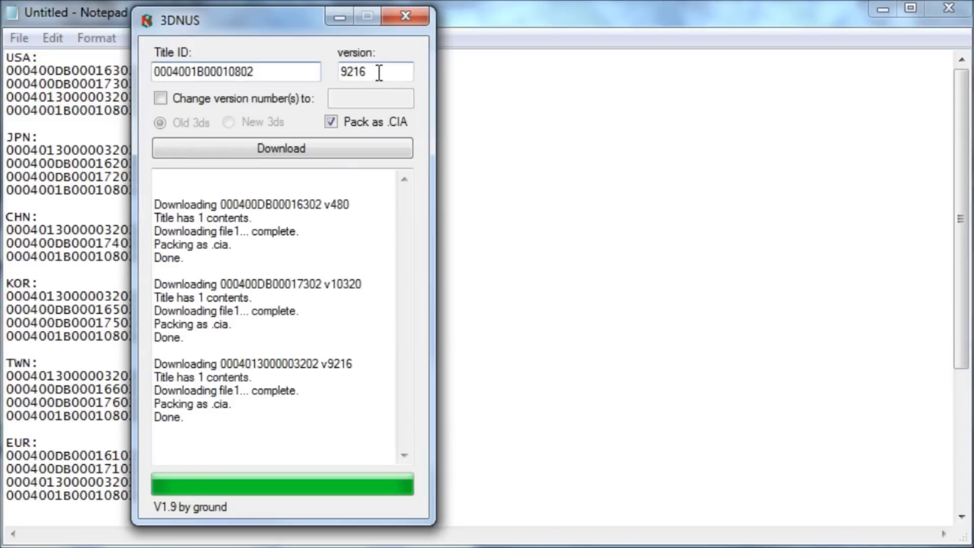
left_click(347, 143)
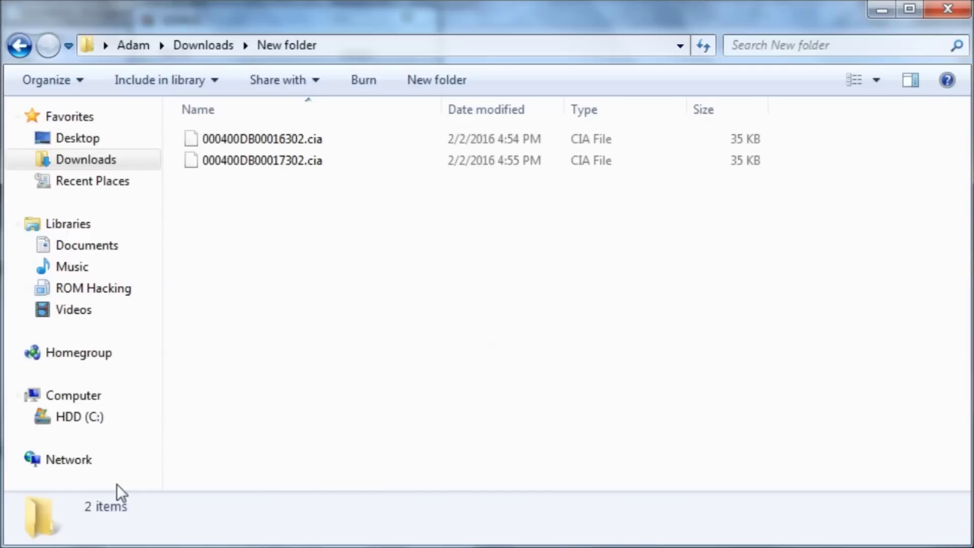
Step: In Downloads, select all four downloaded .cia files and copy them
left_click(140, 163)
left_click(322, 245)
scroll(320, 246, "down", 5)
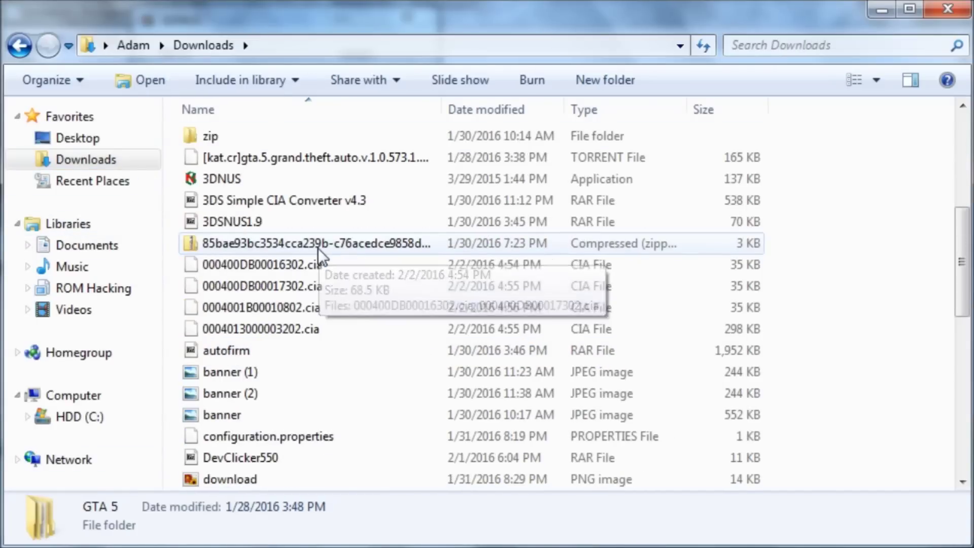
left_click(224, 309)
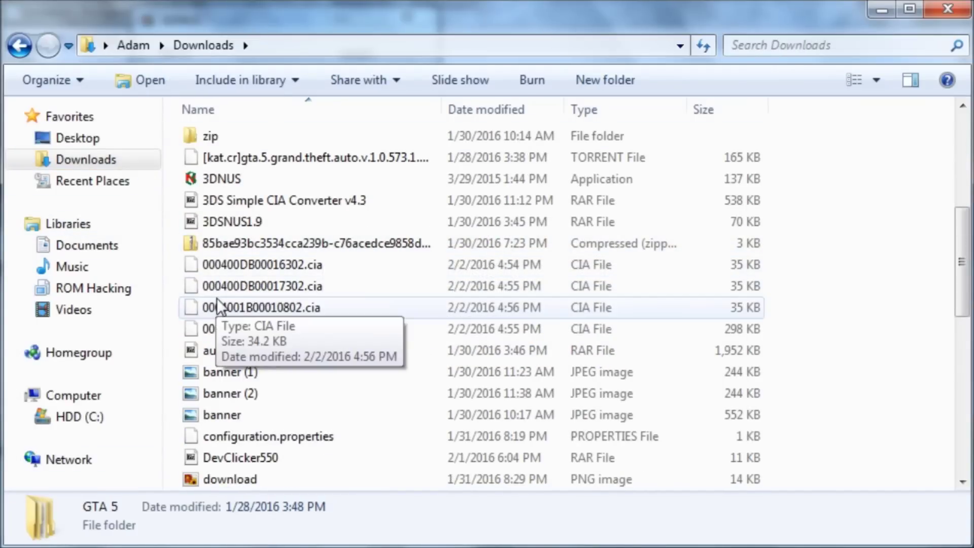
left_click(227, 325, "shift")
right_click(231, 317)
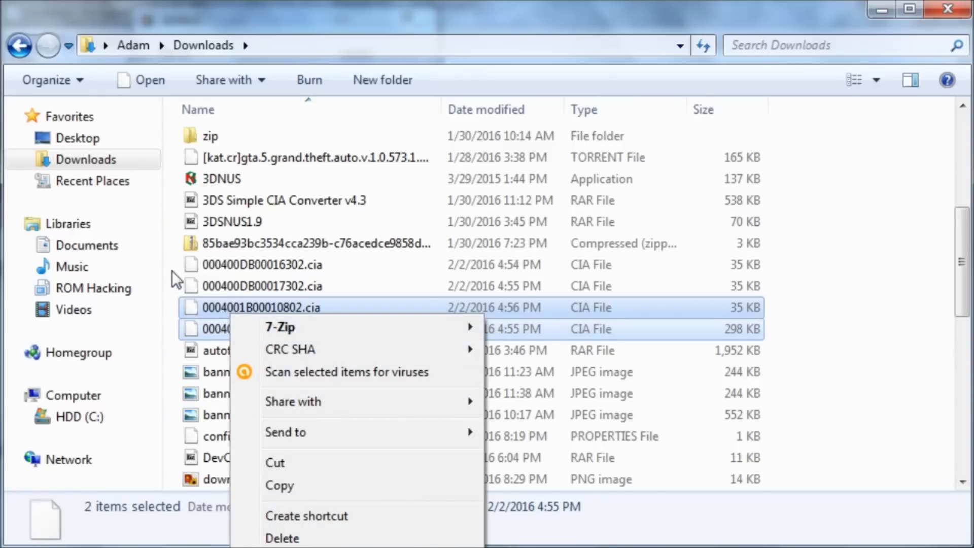
left_click_drag(171, 270, 236, 327)
right_click(236, 327)
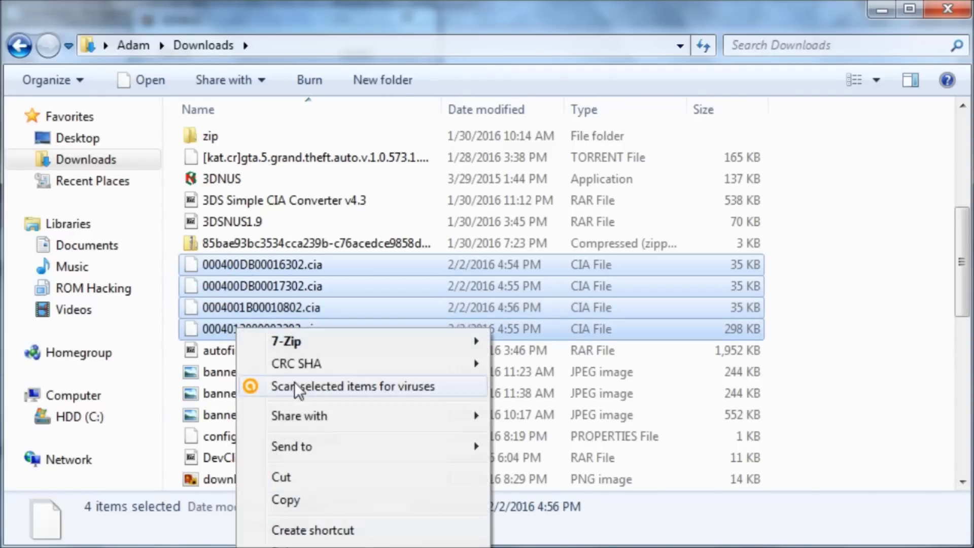
left_click(304, 503)
Step: Paste the four CIA files into New folder, replacing the two existing copies
scroll(264, 378, "up", 3)
right_click(264, 378)
left_click(245, 182)
double_click(245, 182)
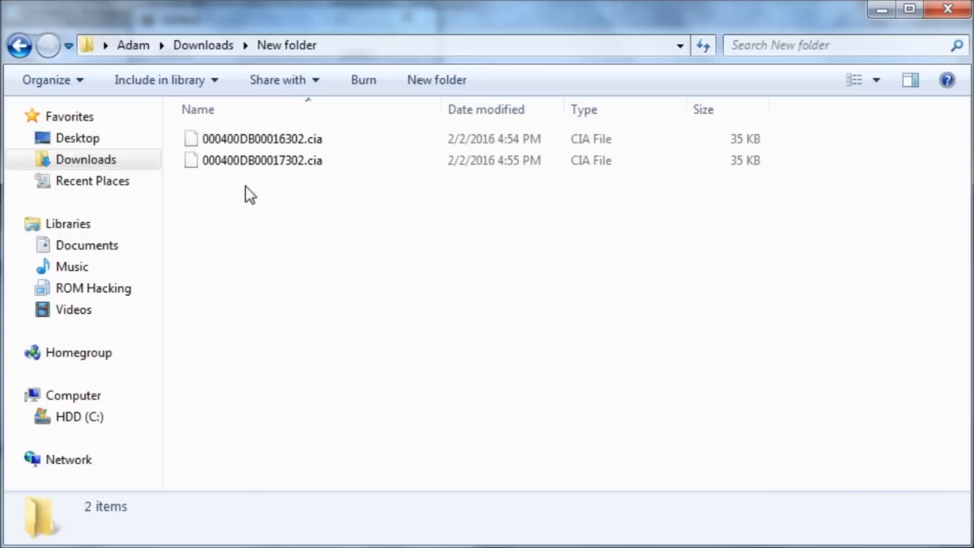
right_click(245, 185)
left_click(338, 366)
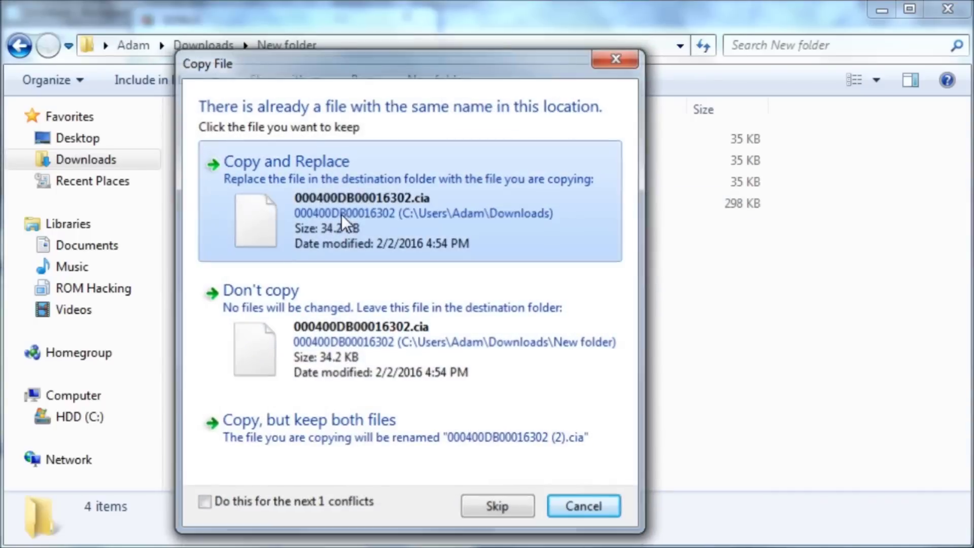
left_click(342, 214)
left_click(342, 213)
left_click(342, 211)
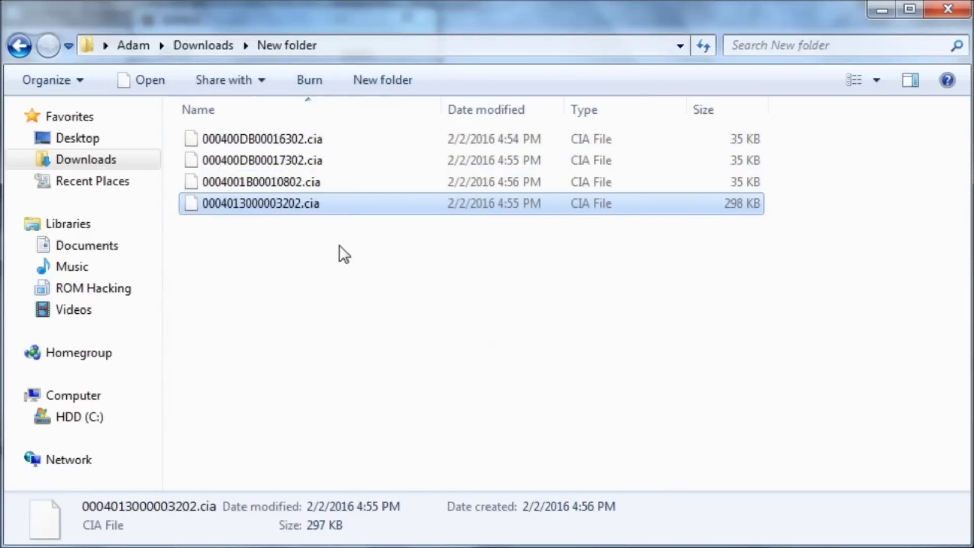
left_click(597, 325)
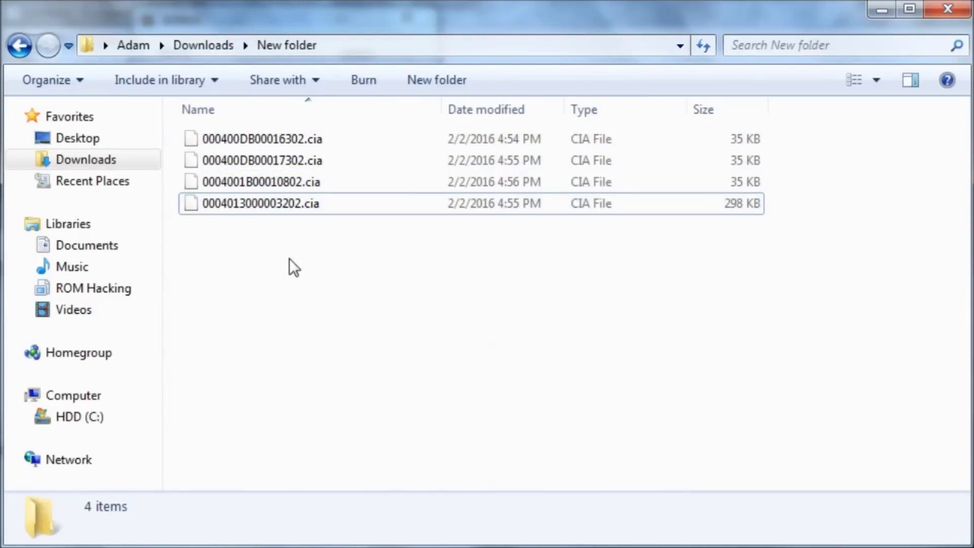
left_click_drag(316, 304, 333, 261)
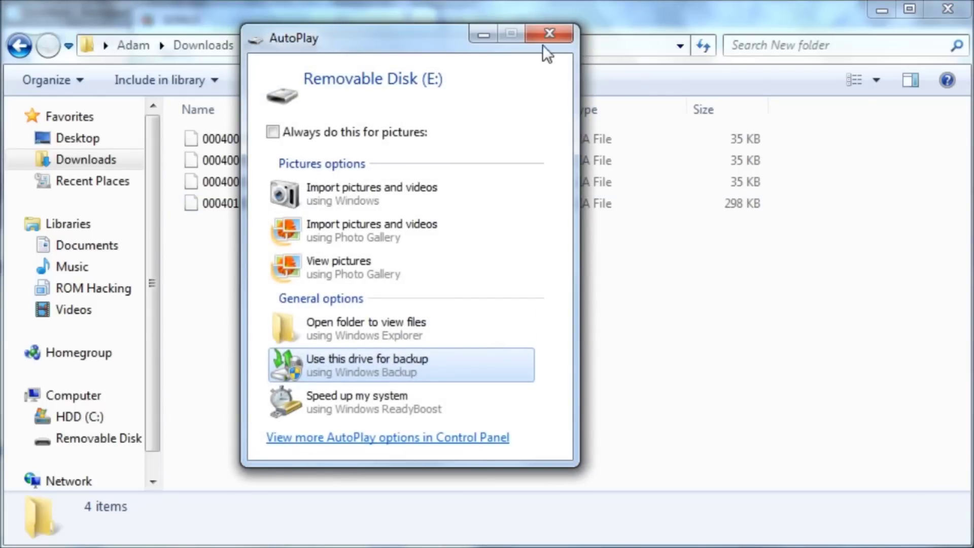
Step: Copy the four .cia files onto the root of Removable Disk (E:)
left_click(549, 33)
left_click_drag(337, 316, 335, 115)
right_click(320, 159)
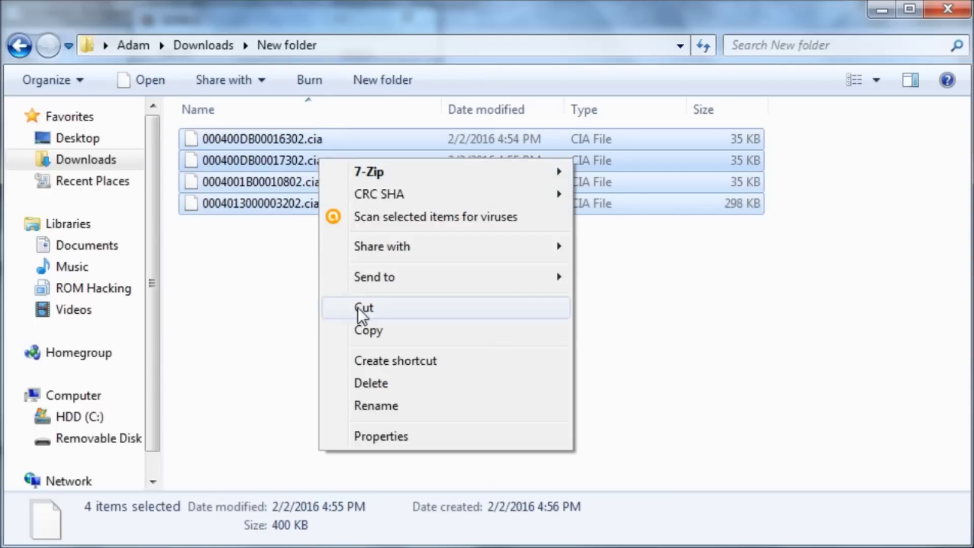
left_click(368, 330)
left_click(122, 439)
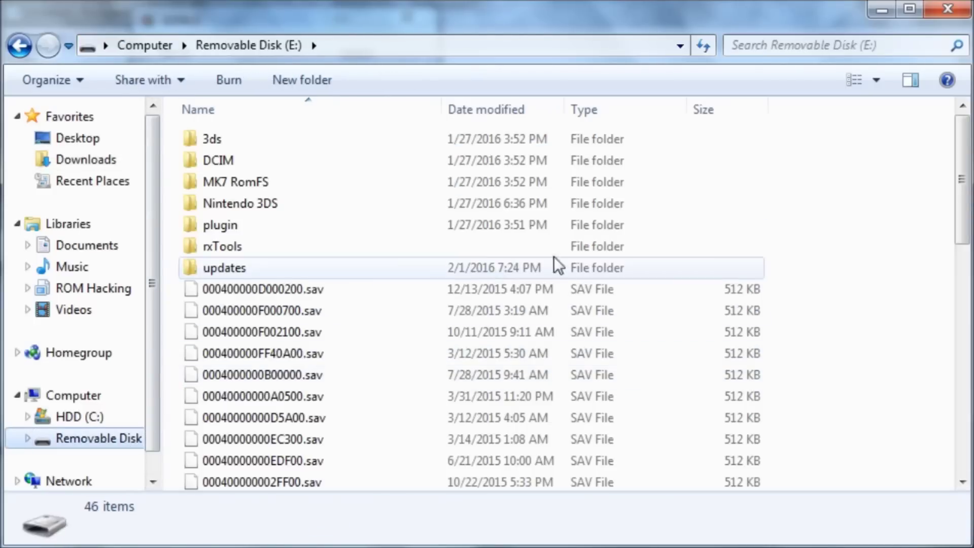
right_click(859, 282)
left_click(895, 450)
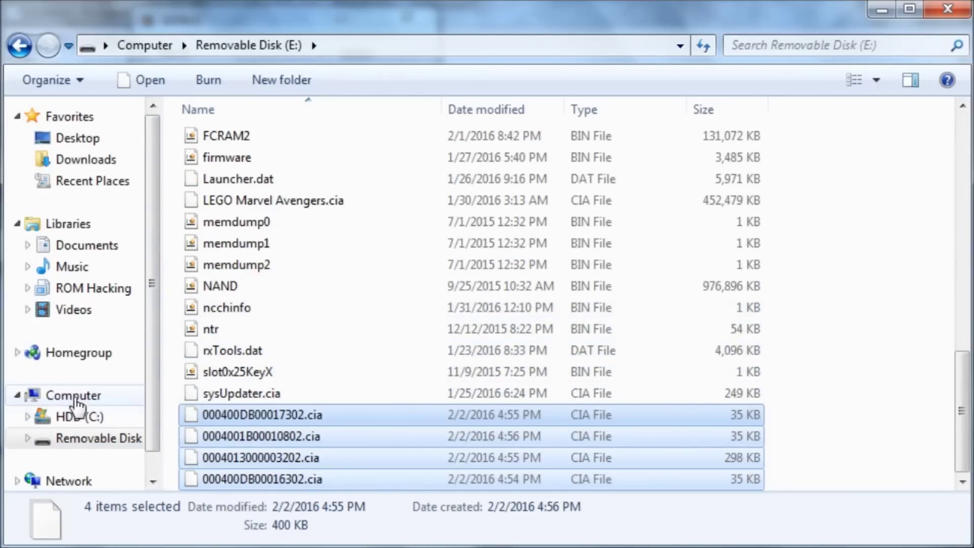
Step: Safely eject the SD card drive from This PC
left_click(71, 398)
left_click(60, 439)
right_click(87, 439)
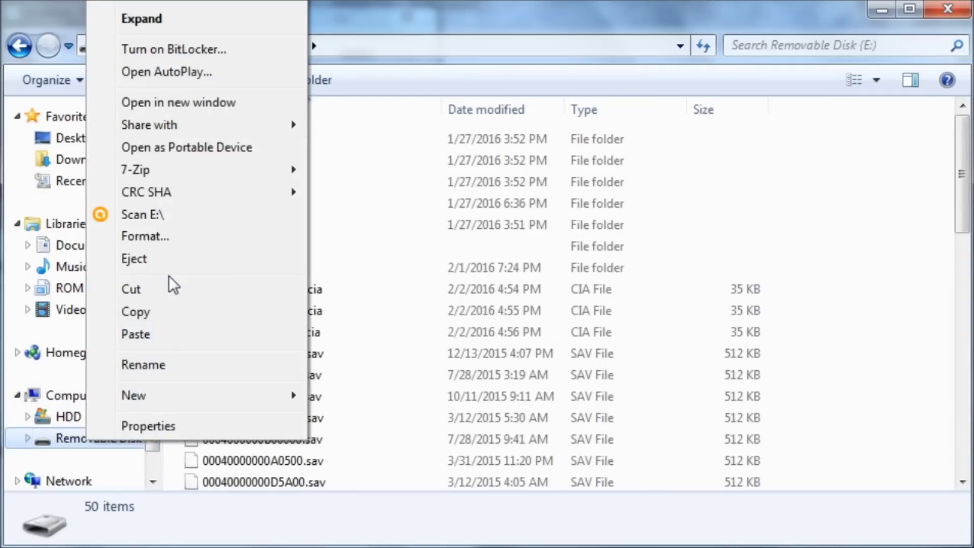
left_click(175, 263)
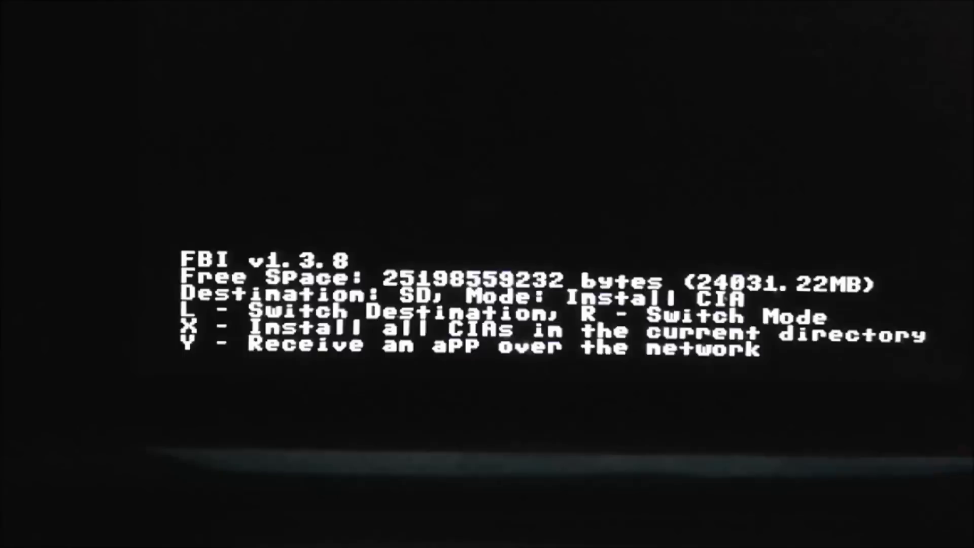
Step: Switch FBI's install destination to NAND and install a chosen system title CIA
key("l")
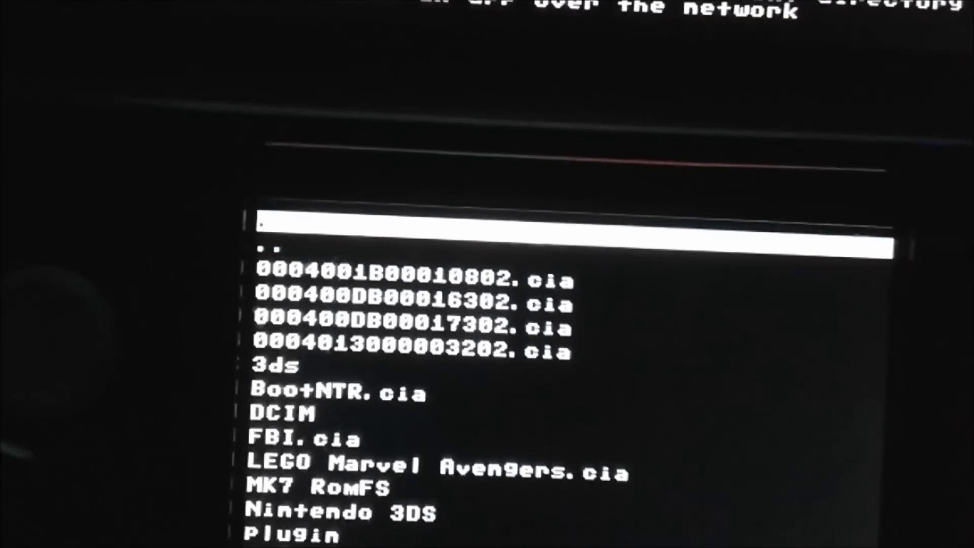
key("Down")
key("Down")
key("Down")
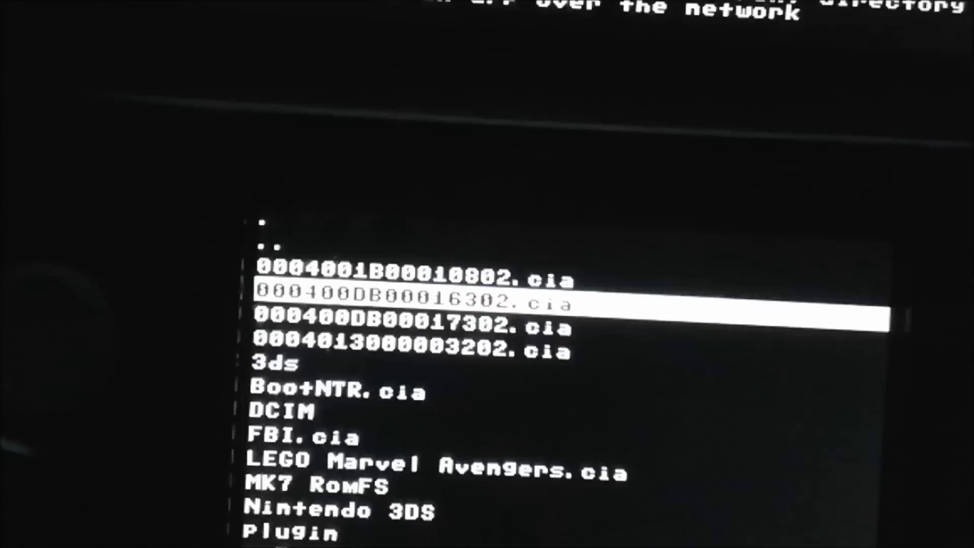
key("Down")
key("Down")
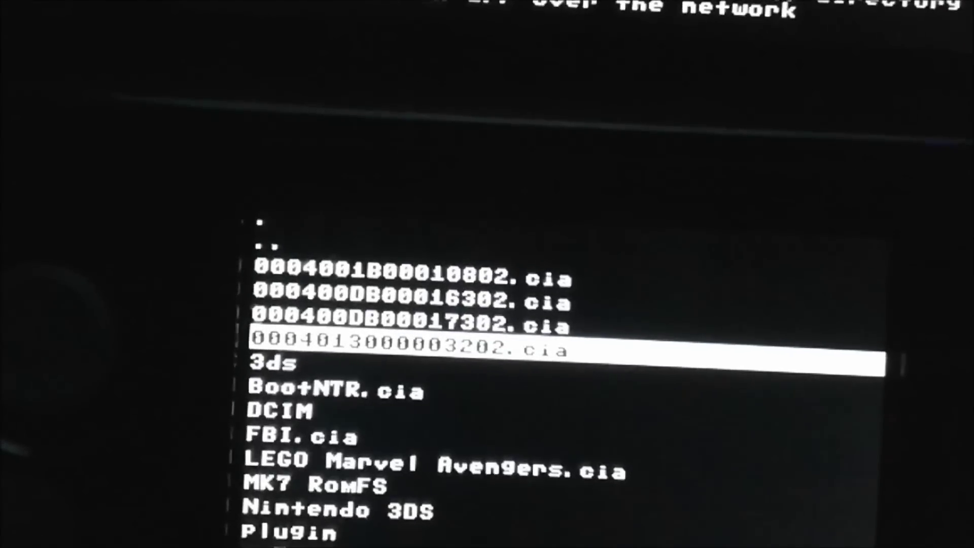
key("Up")
key("Up")
key("Up")
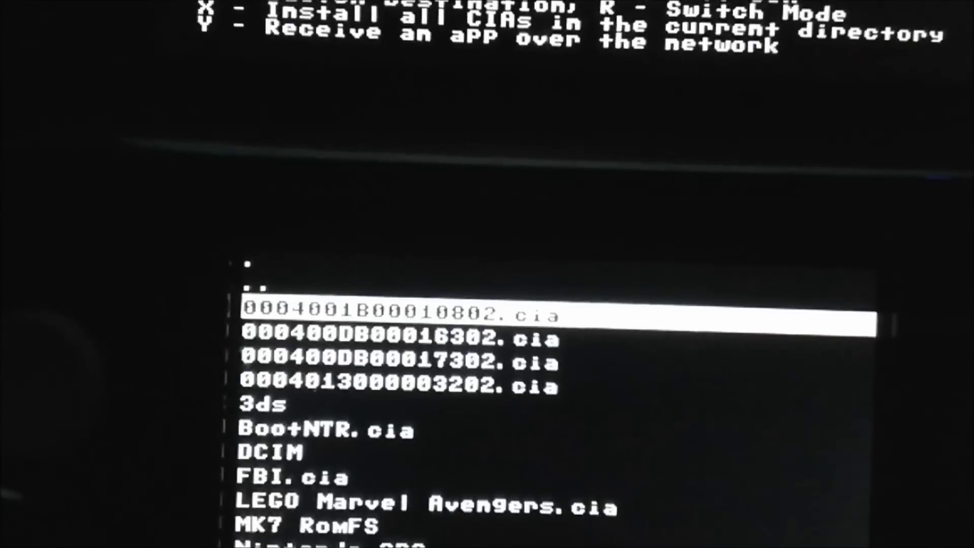
key("a")
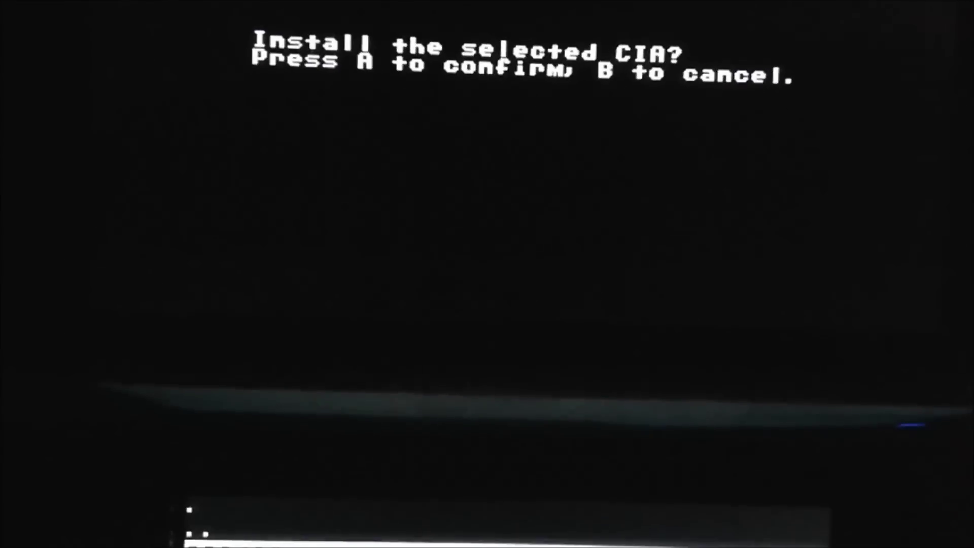
key("a")
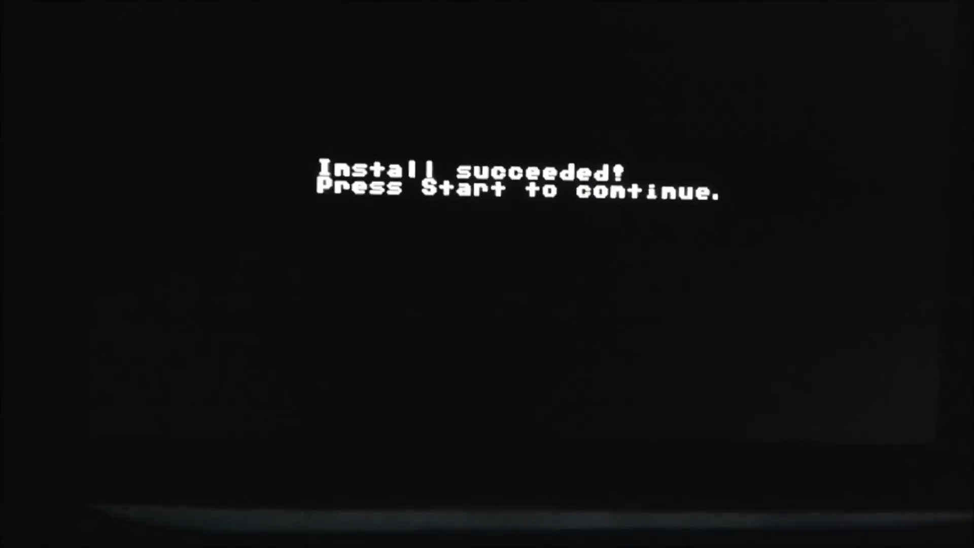
Step: Install 000400DB00017302.cia and the next remaining CIA to NAND, dismissing the success message
key("Return")
key("Down")
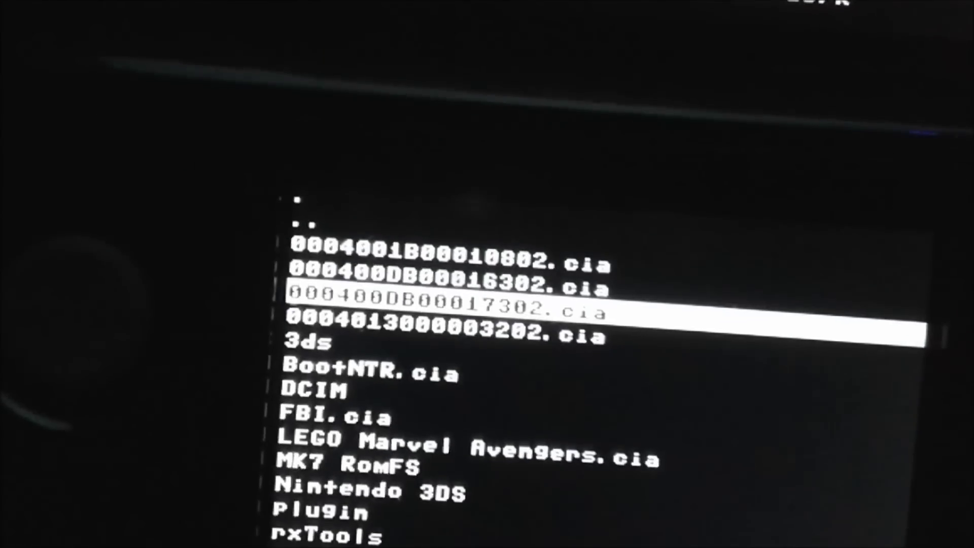
key("Return")
key("Return")
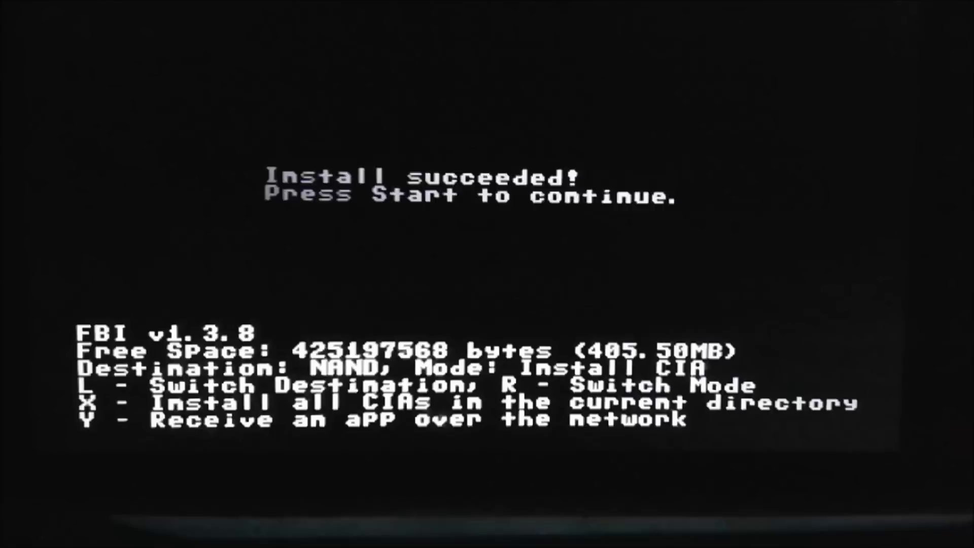
key("a")
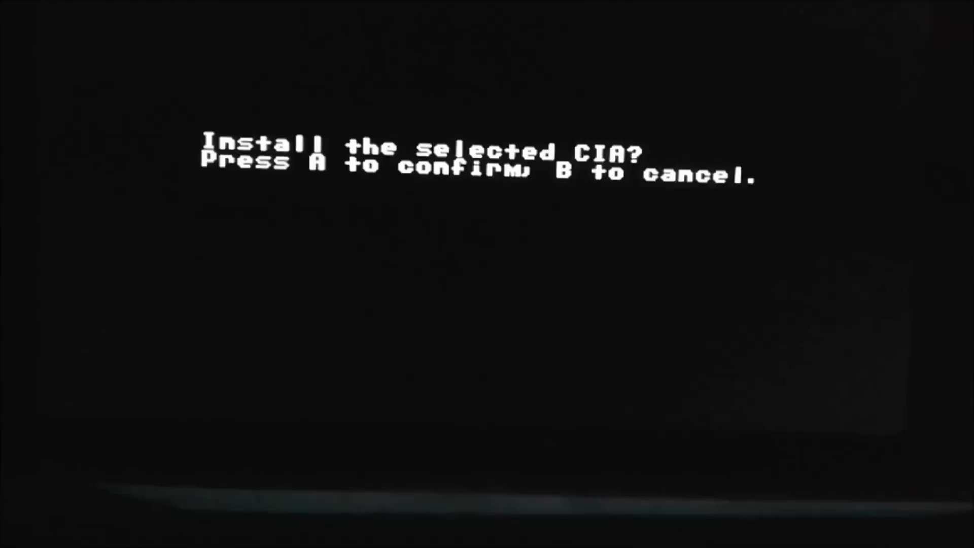
key("a")
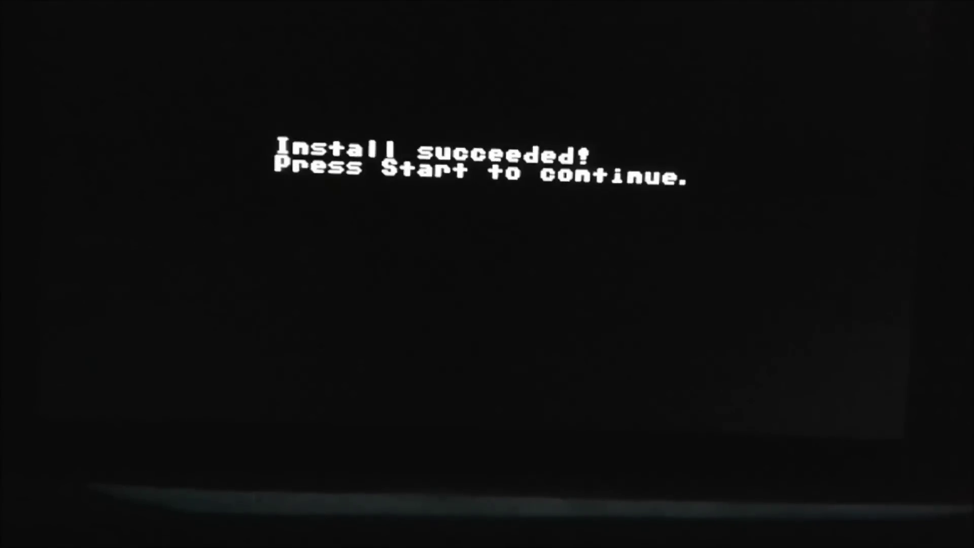
key("Return")
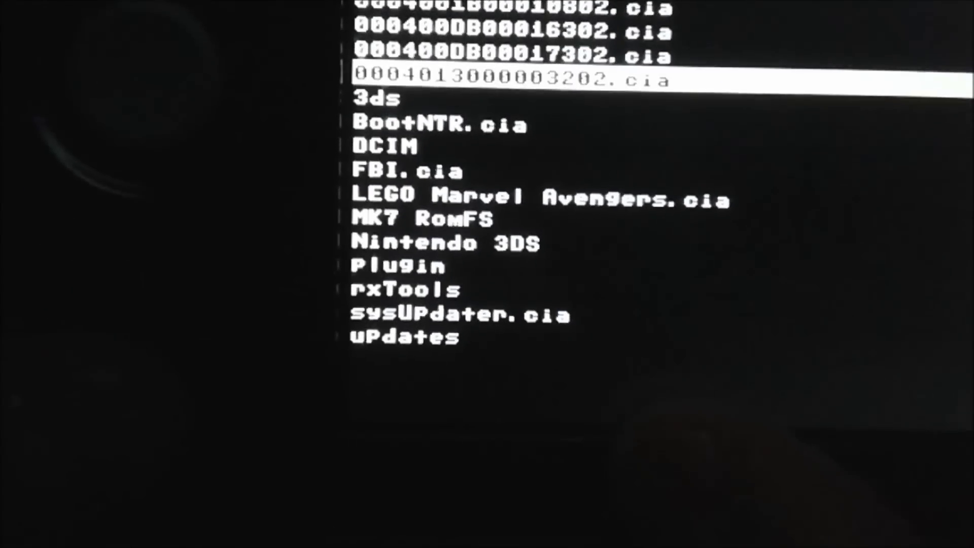
Step: Close the suspended FBI, dismiss the system update error, and return to HOME Menu
key("Home")
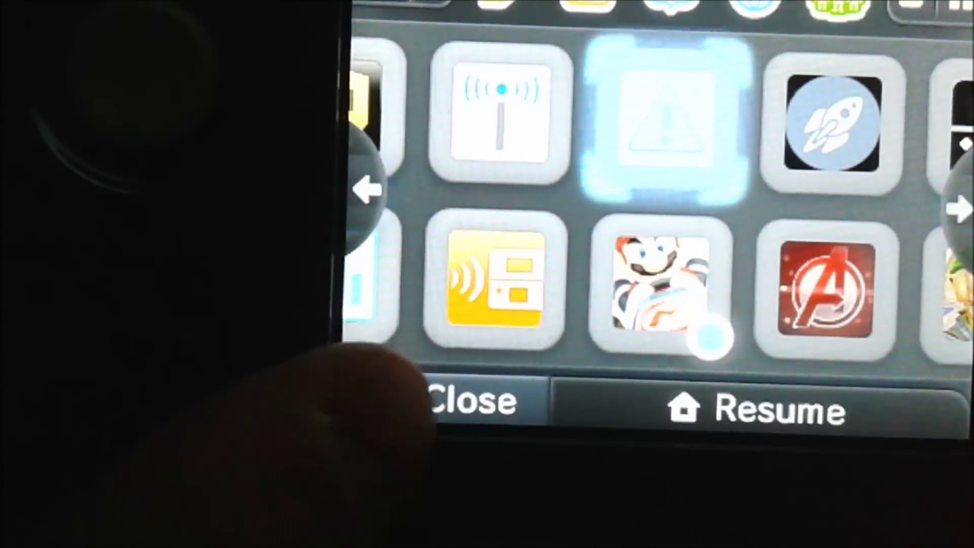
left_click(406, 396)
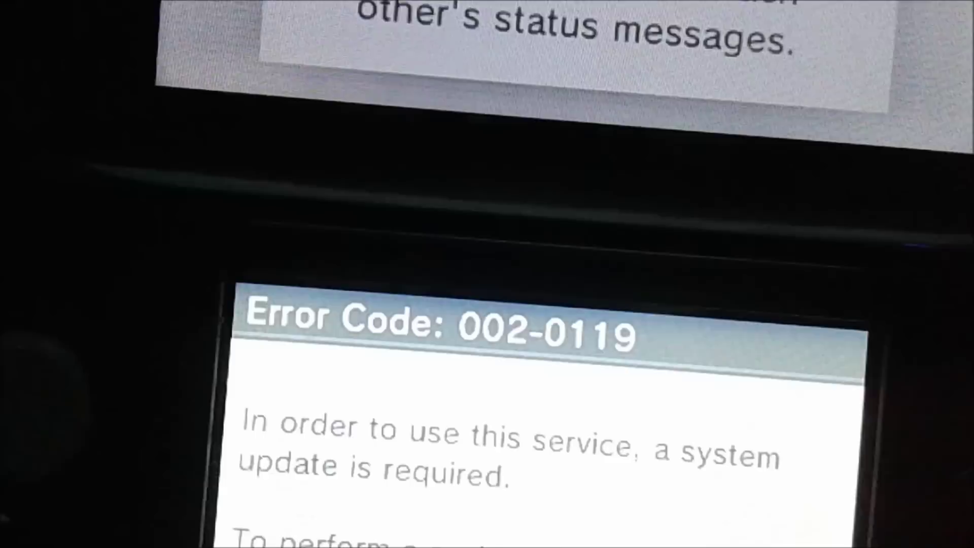
key("Return")
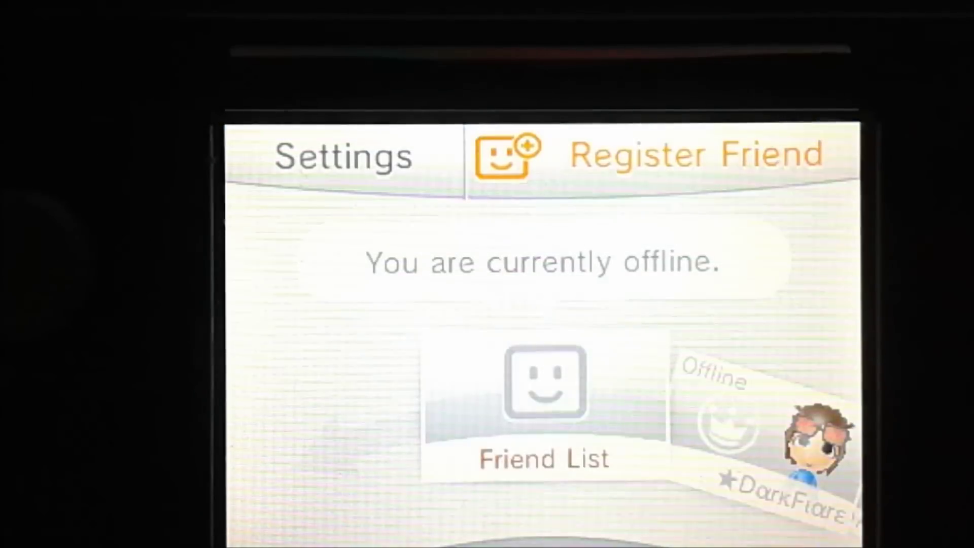
key("Home")
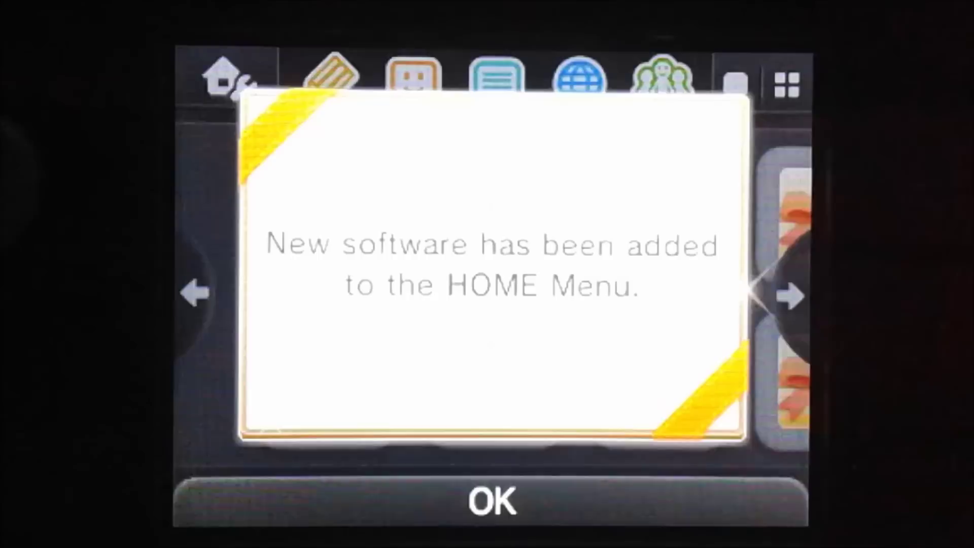
Step: Launch Friend List to confirm Online status, then scroll back to the first app page
key("Return")
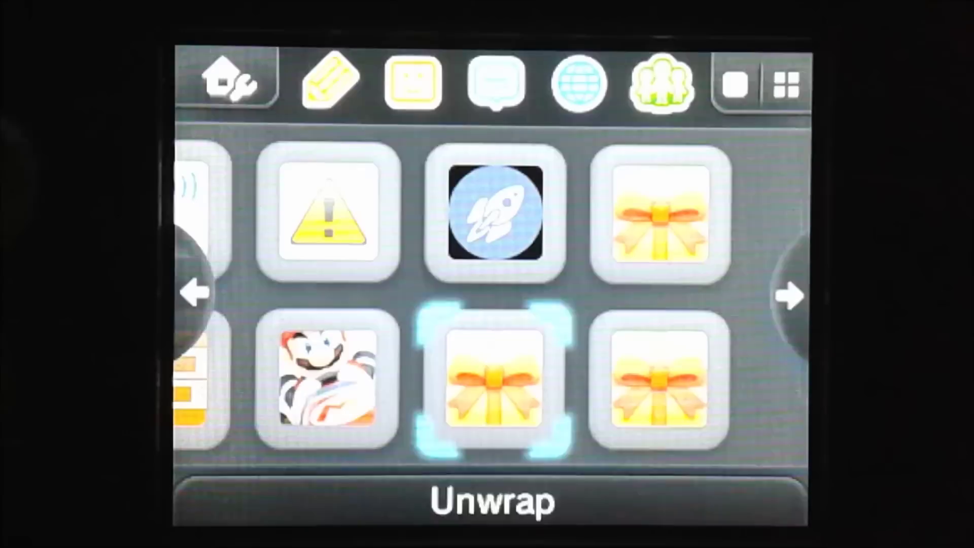
key("Up")
key("Up")
key("Left")
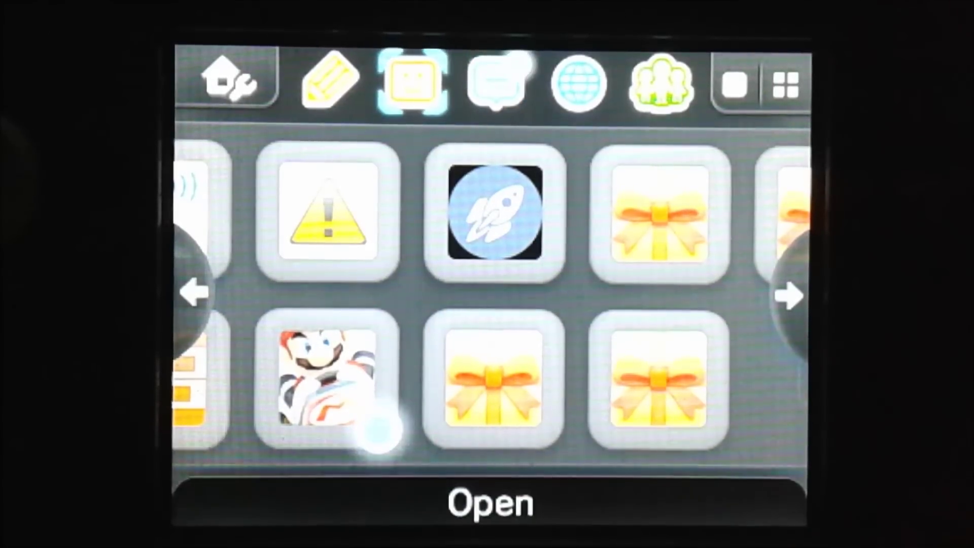
key("Return")
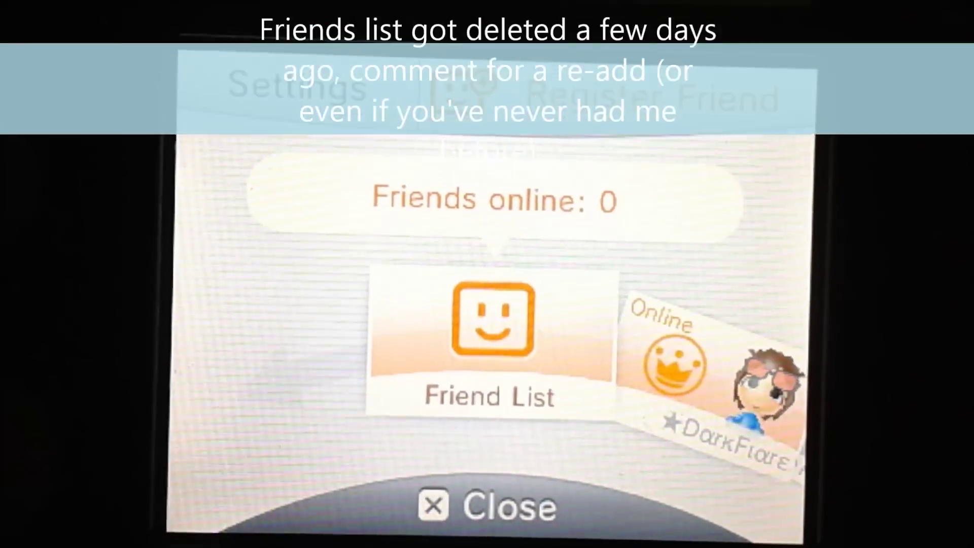
key("Right")
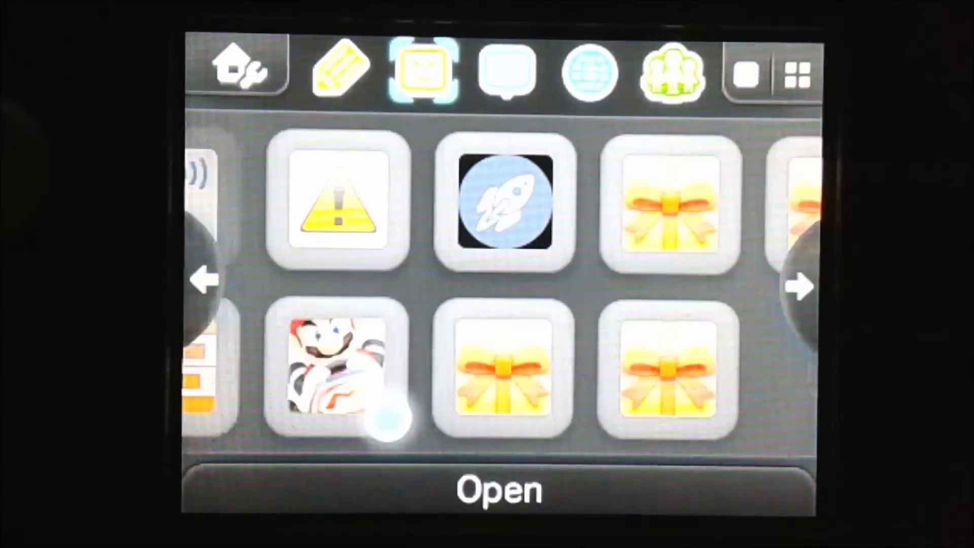
key("Down")
key("Left")
key("Left")
key("Left")
key("Left")
key("Left")
key("Left")
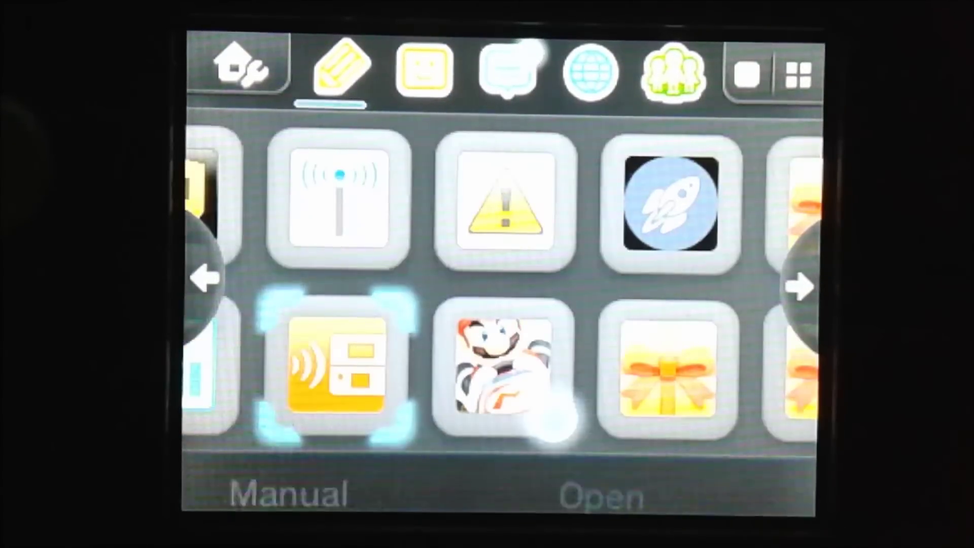
key("Left")
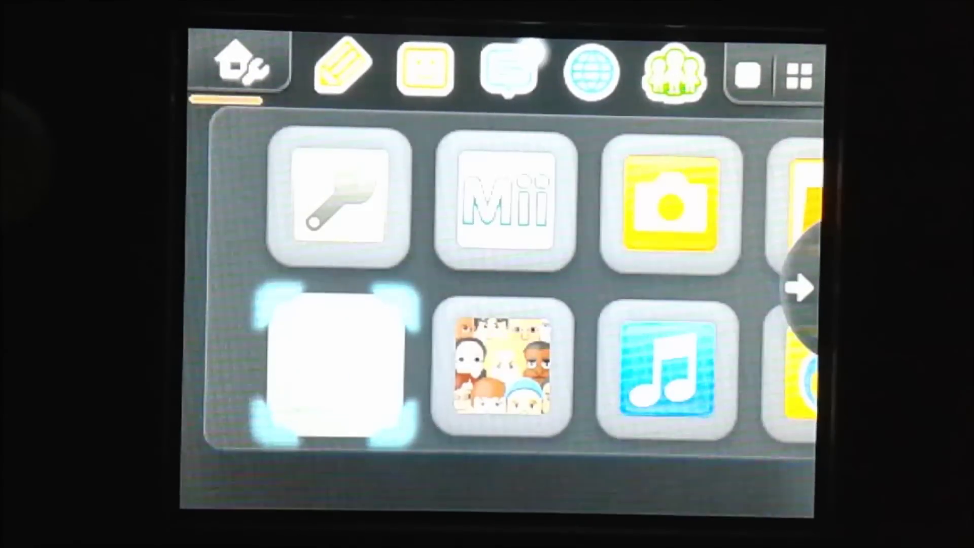